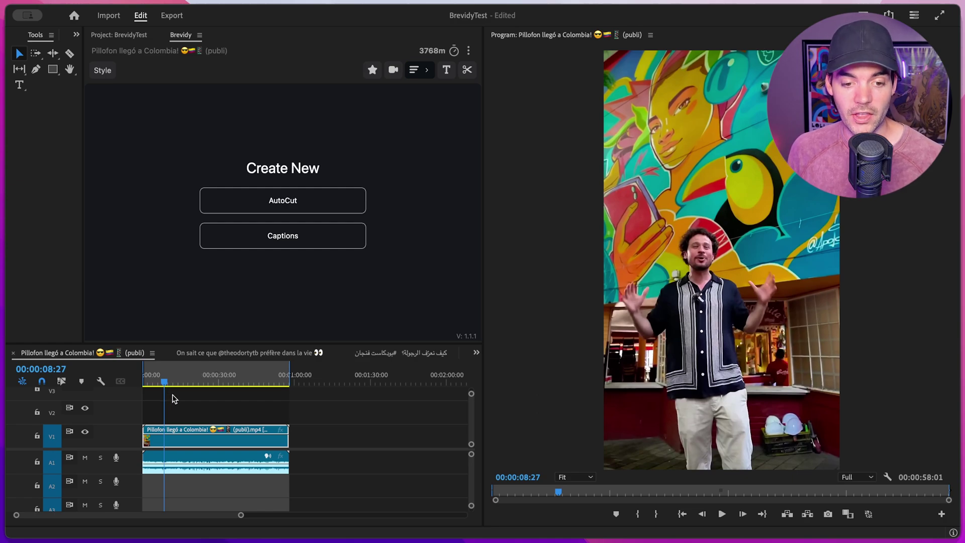
- Start a new Brevidy caption job for the clip and pick the BG Follow style from Trending
click(237, 242)
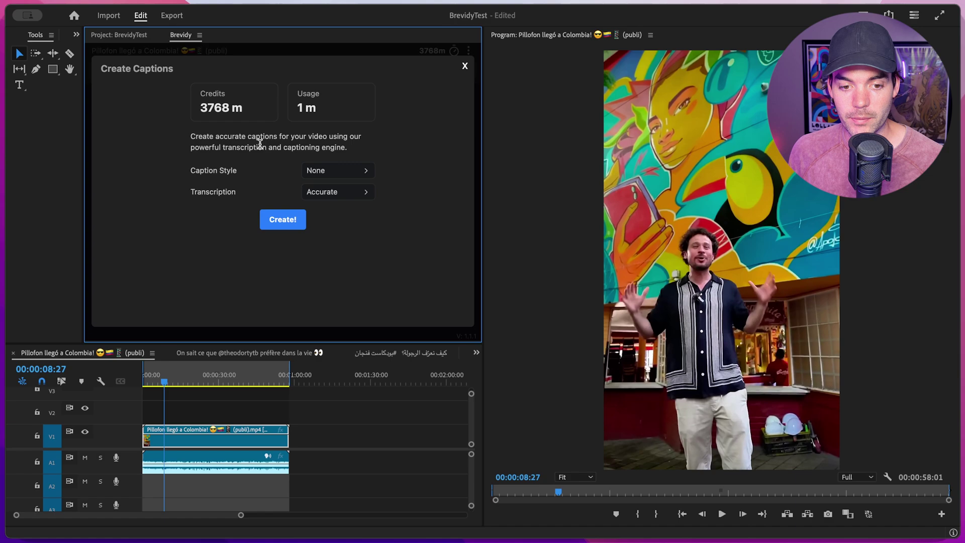
click(326, 171)
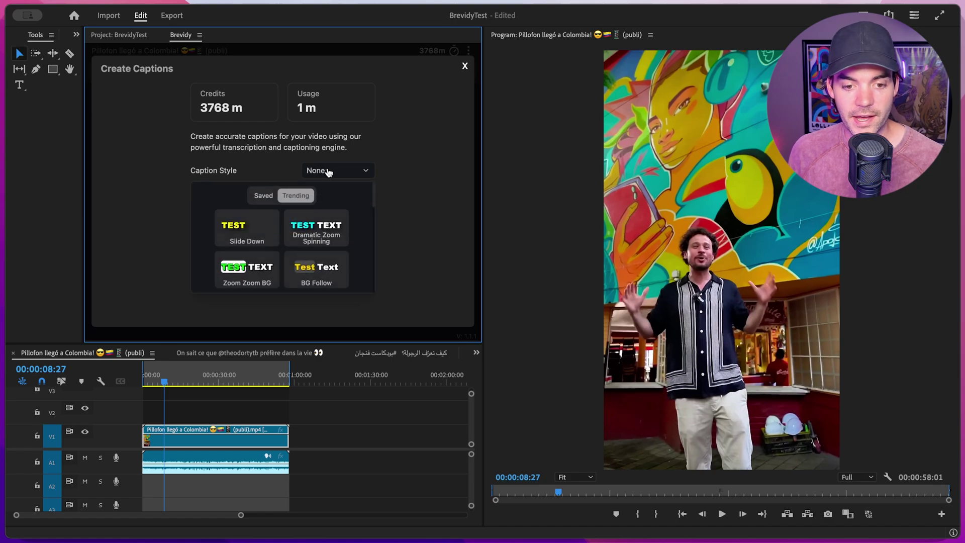
click(269, 197)
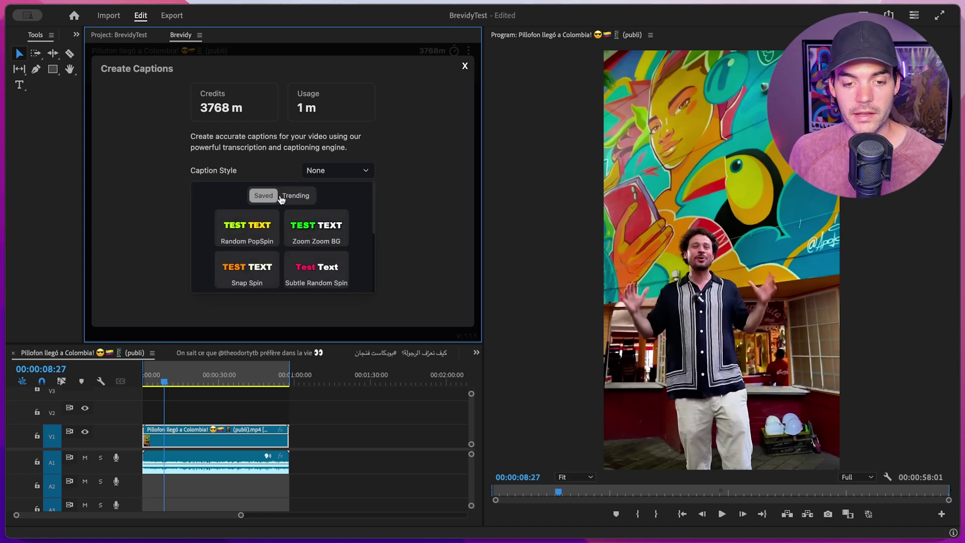
click(292, 197)
scroll(333, 210, down, 2)
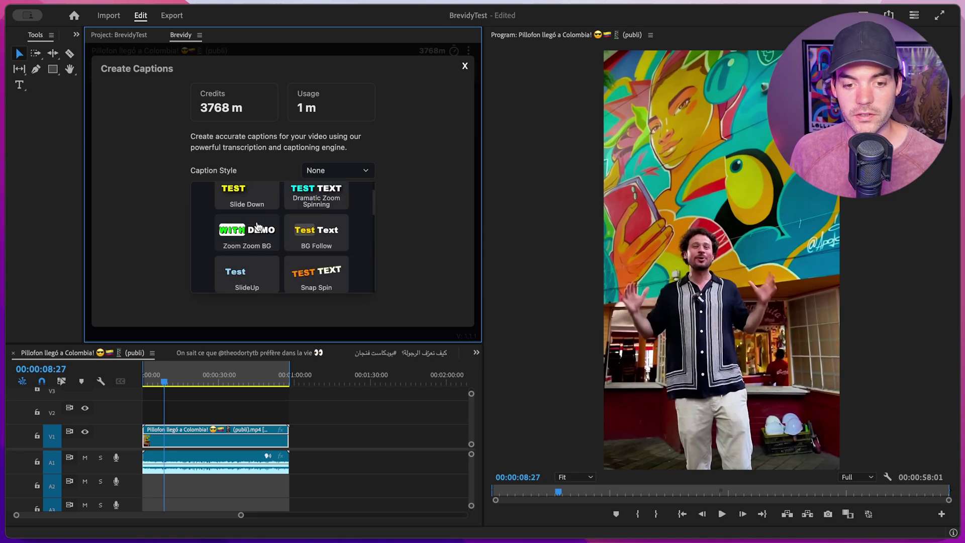
scroll(319, 232, down, 1)
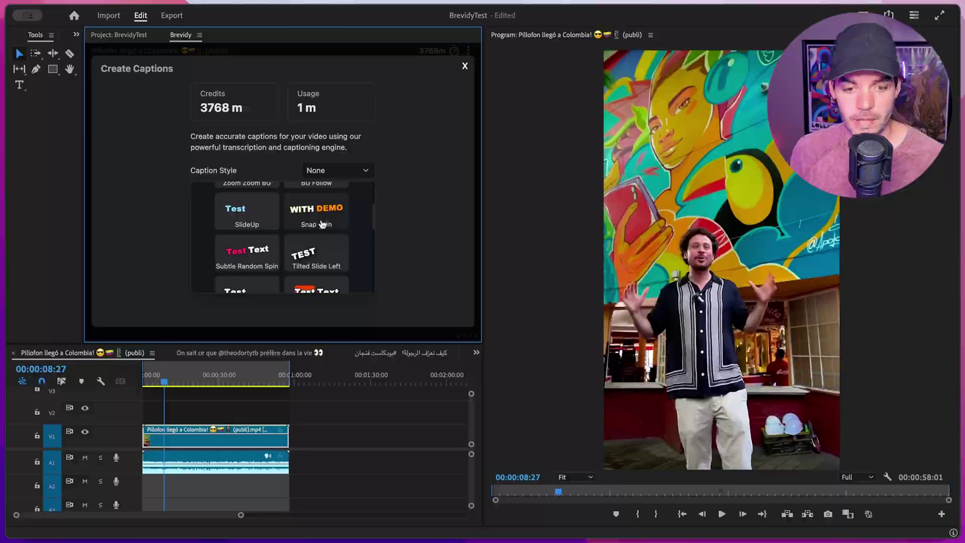
scroll(317, 229, up, 5)
click(317, 229)
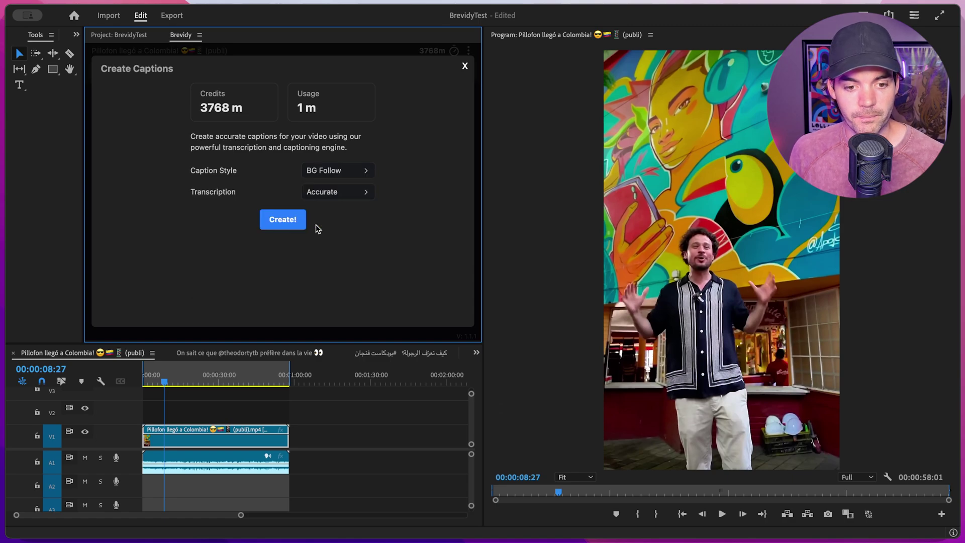
- Keep the Accurate model with Auto Detect on, Multiple Languages off, and Translate to language unchecked
click(357, 193)
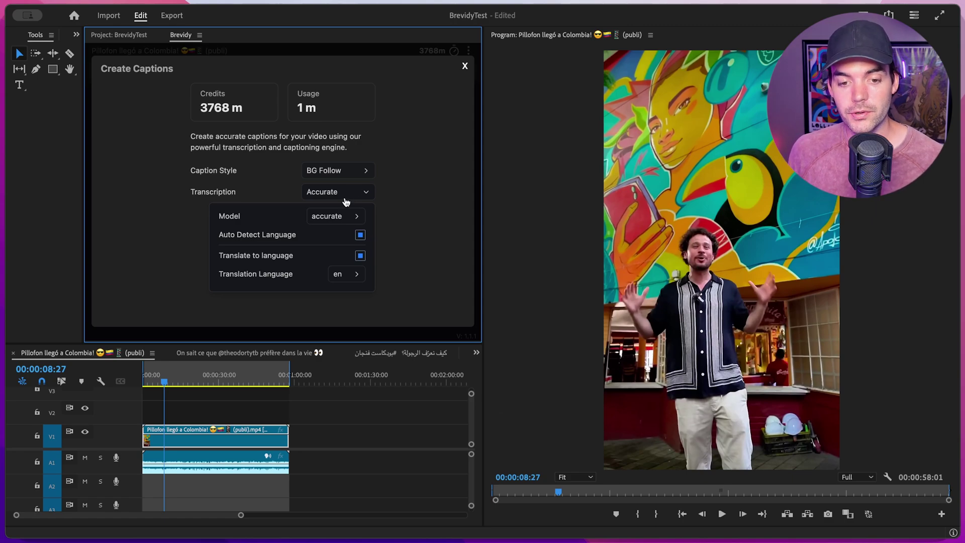
click(329, 220)
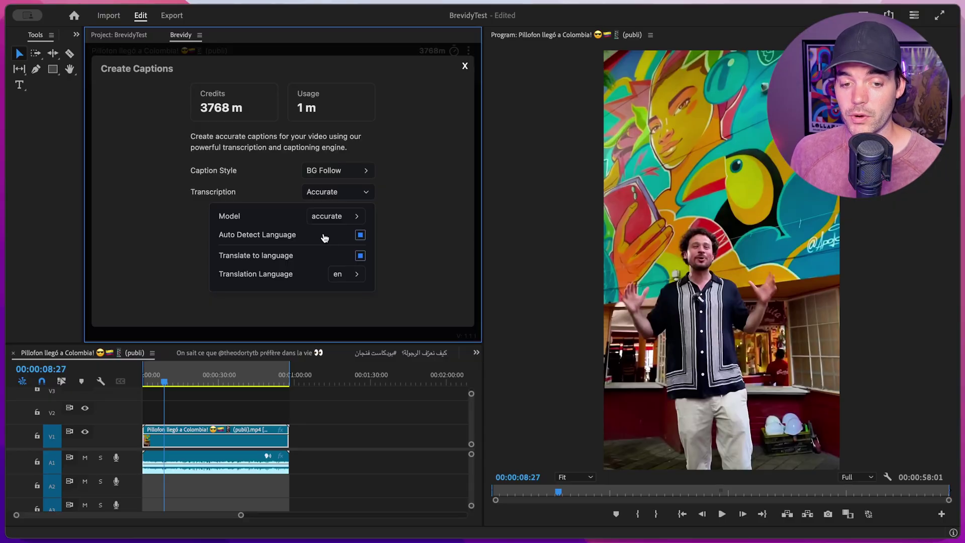
click(278, 238)
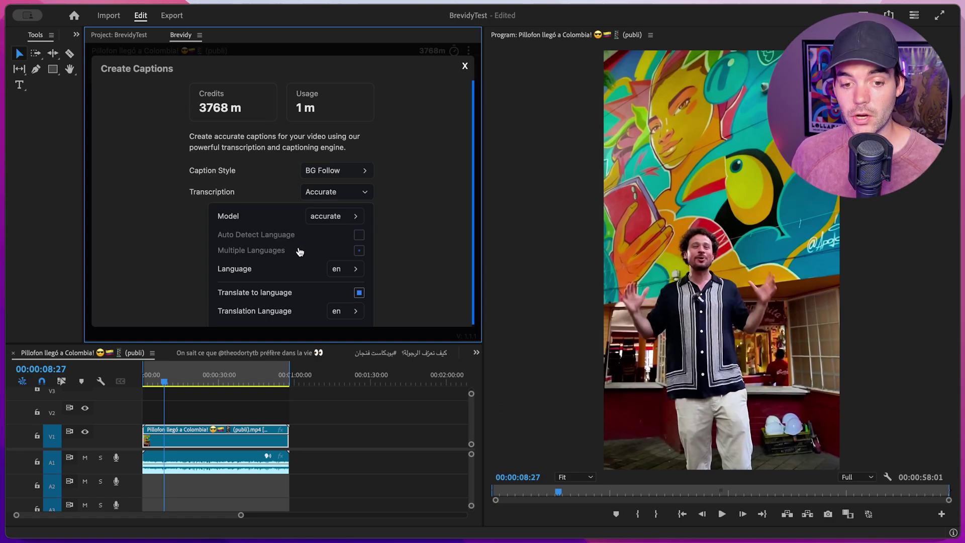
click(300, 251)
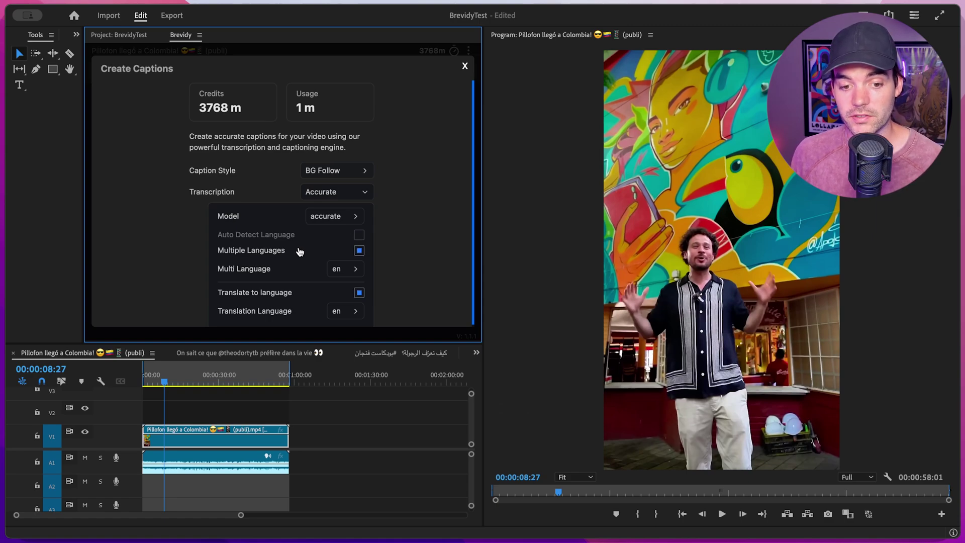
click(345, 273)
scroll(276, 257, down, 1)
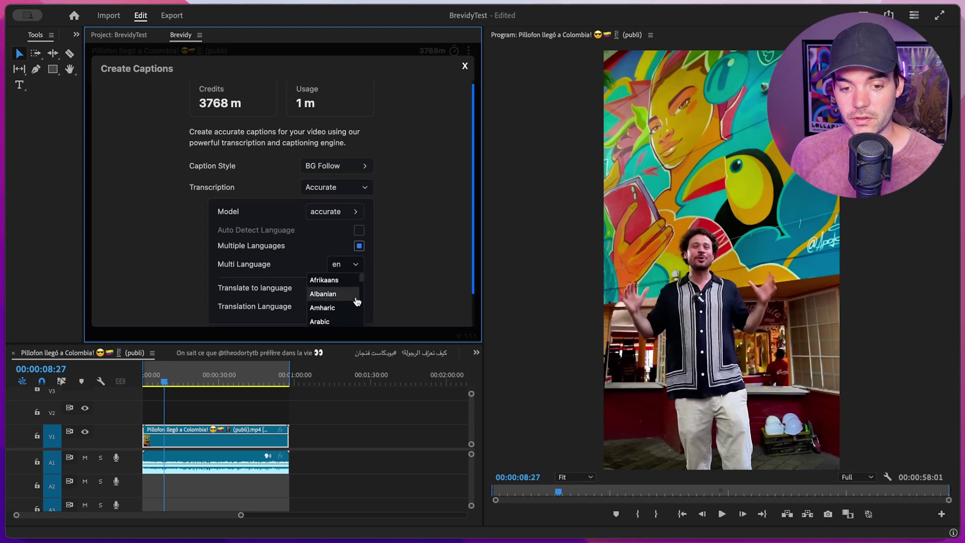
click(334, 249)
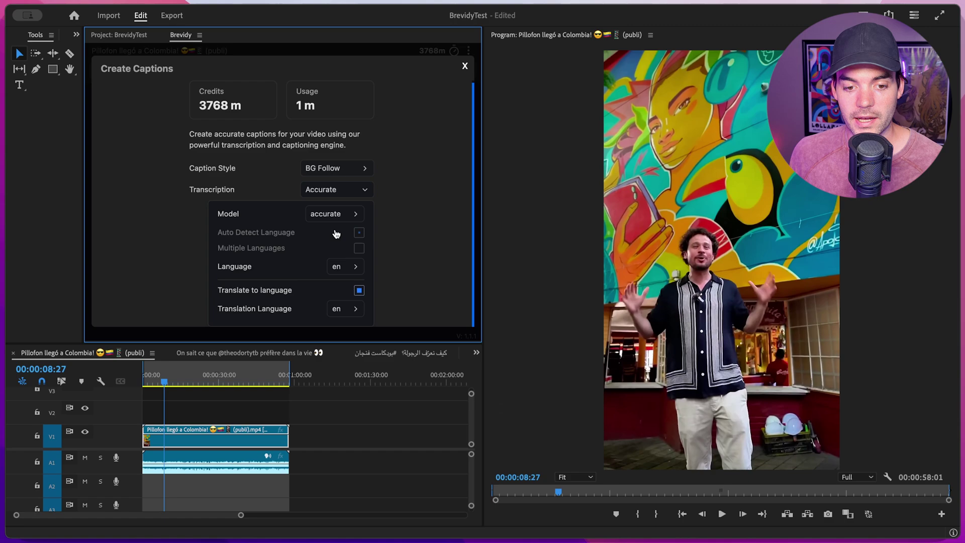
click(334, 236)
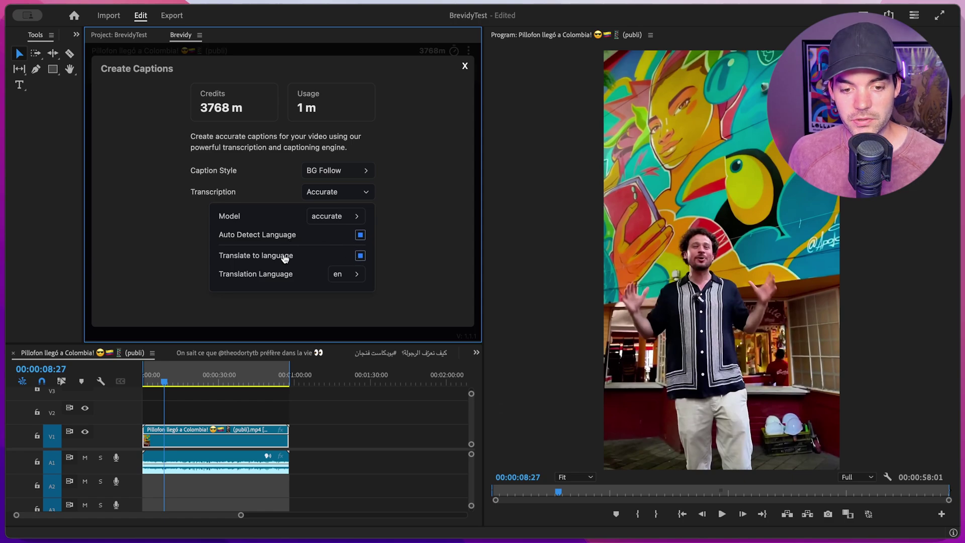
click(322, 259)
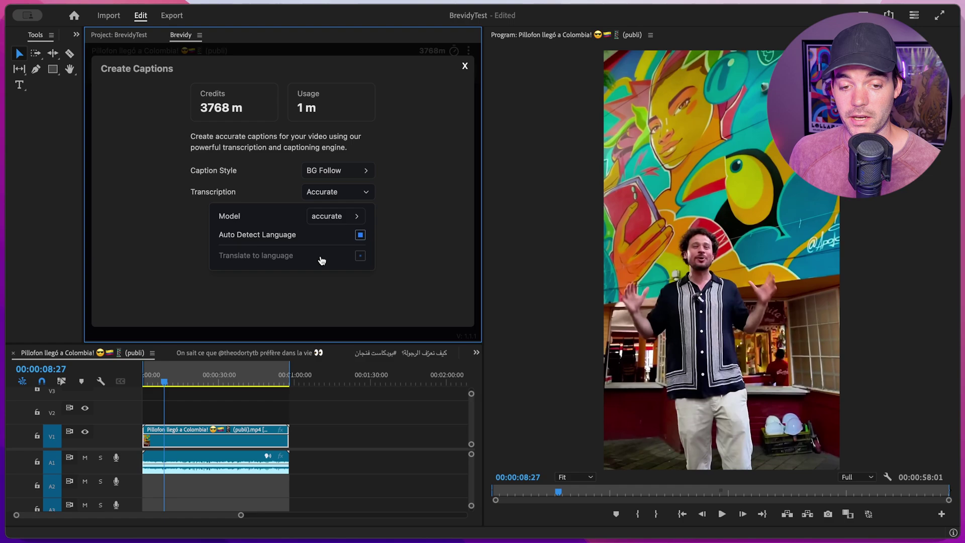
click(348, 196)
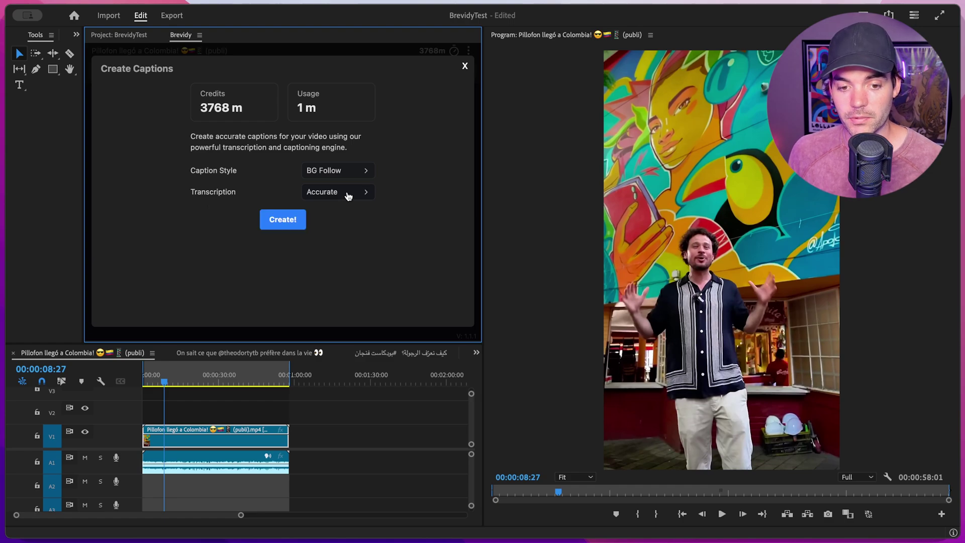
- Generate the Spanish captions and reformat them to 1 line of 20 characters
click(277, 216)
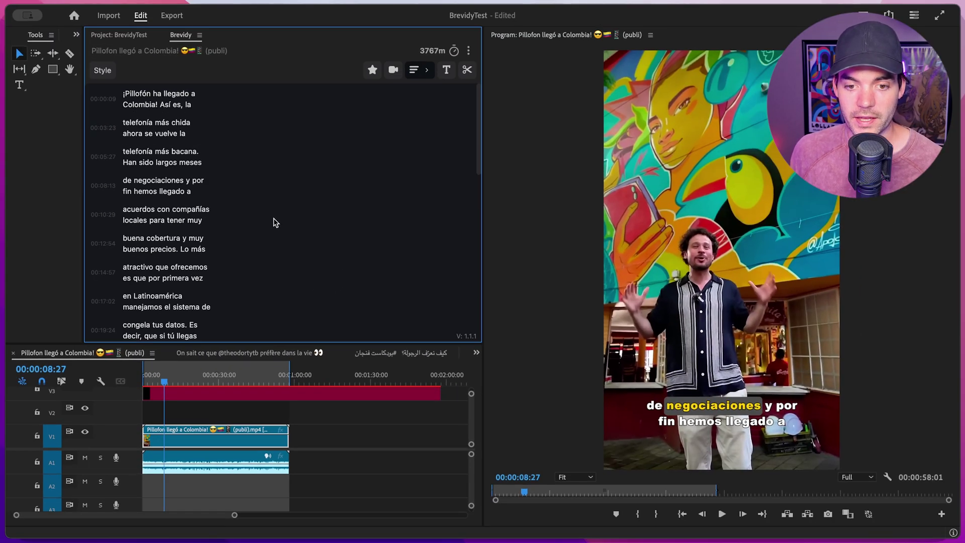
click(427, 72)
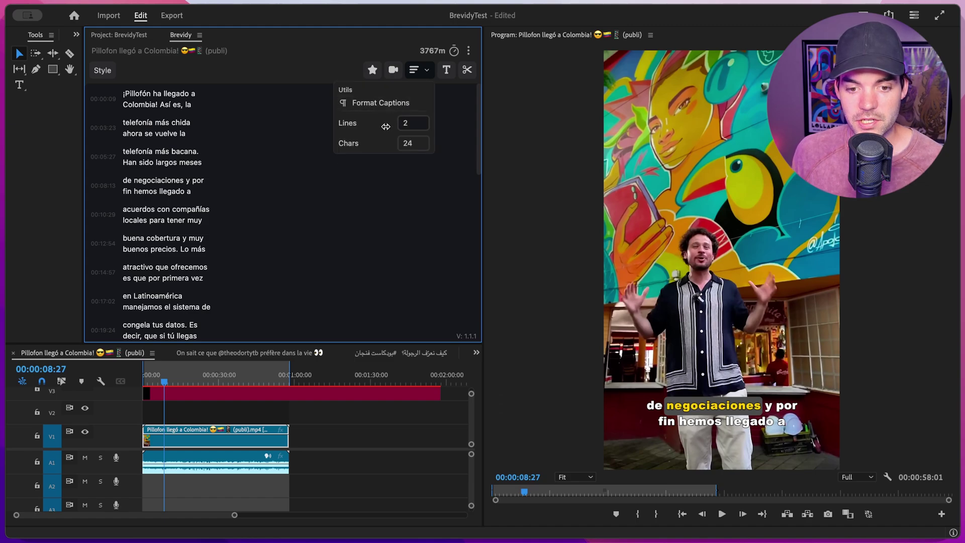
drag(377, 143, 364, 126)
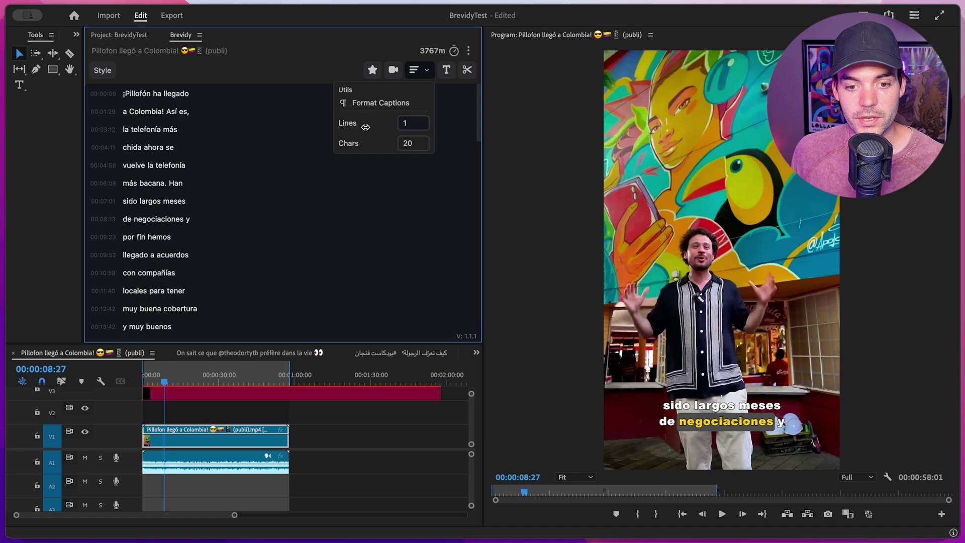
click(374, 103)
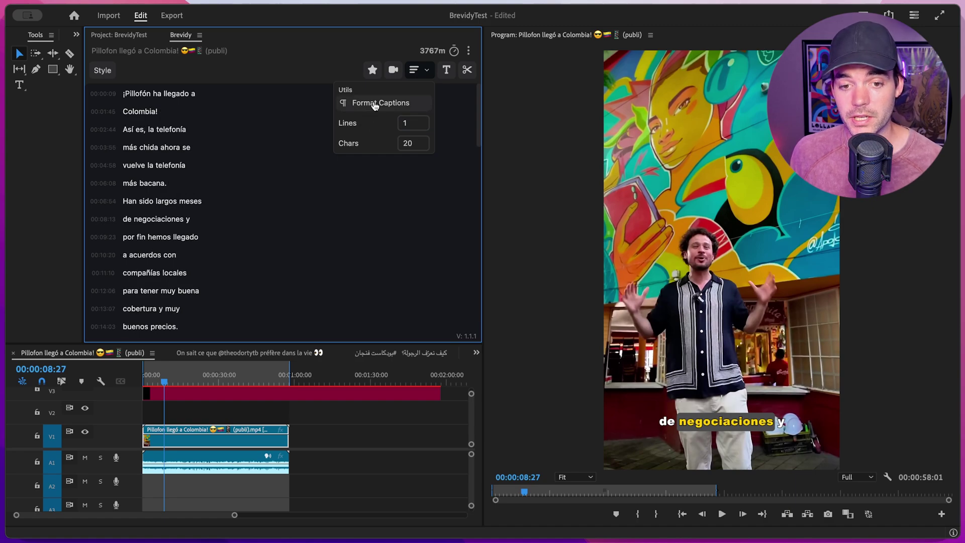
- Mark 'telefonía' as a highlight and jump to 'negociaciones' in the transcript
click(373, 70)
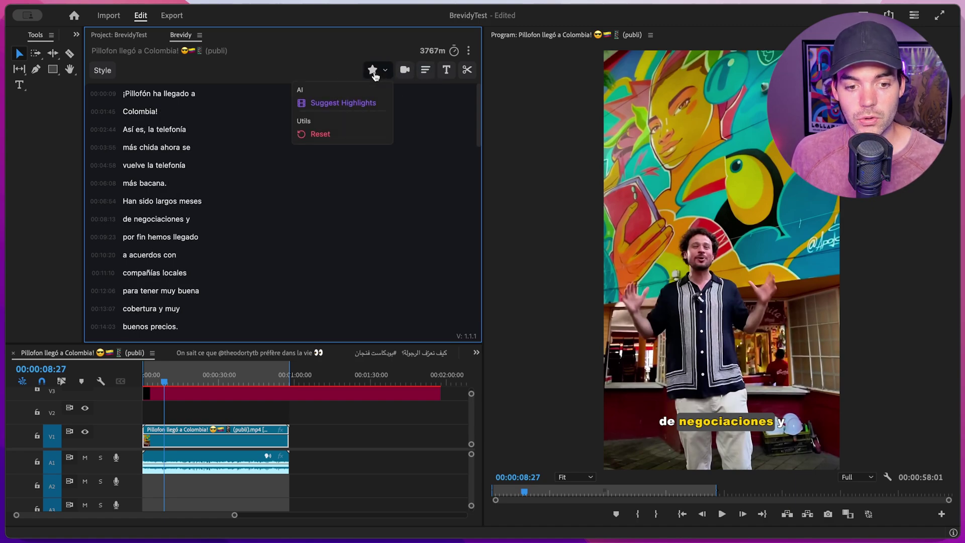
click(170, 165)
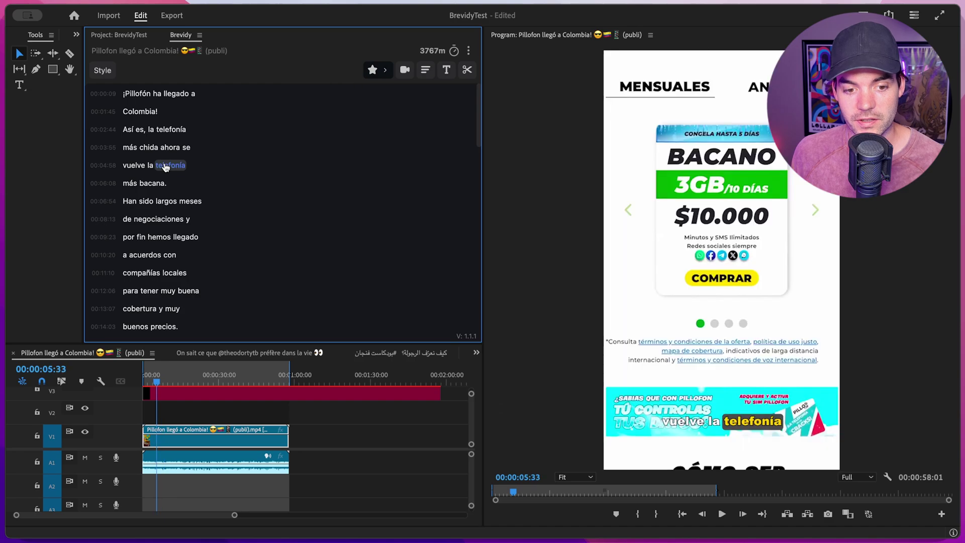
click(156, 220)
- Load the BG Zoom preset (Arial Black, middle, scale 110, Zoom animation) and close Style settings
click(101, 70)
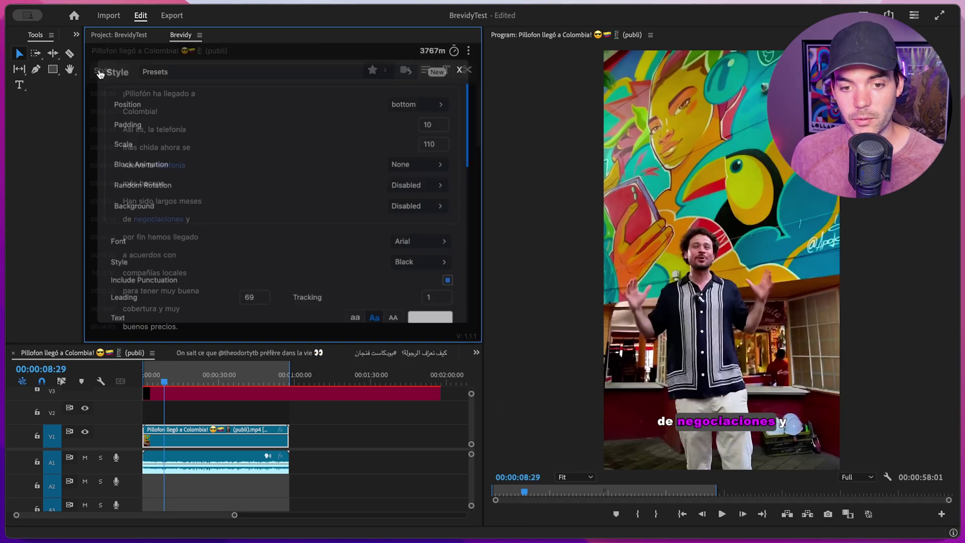
click(244, 71)
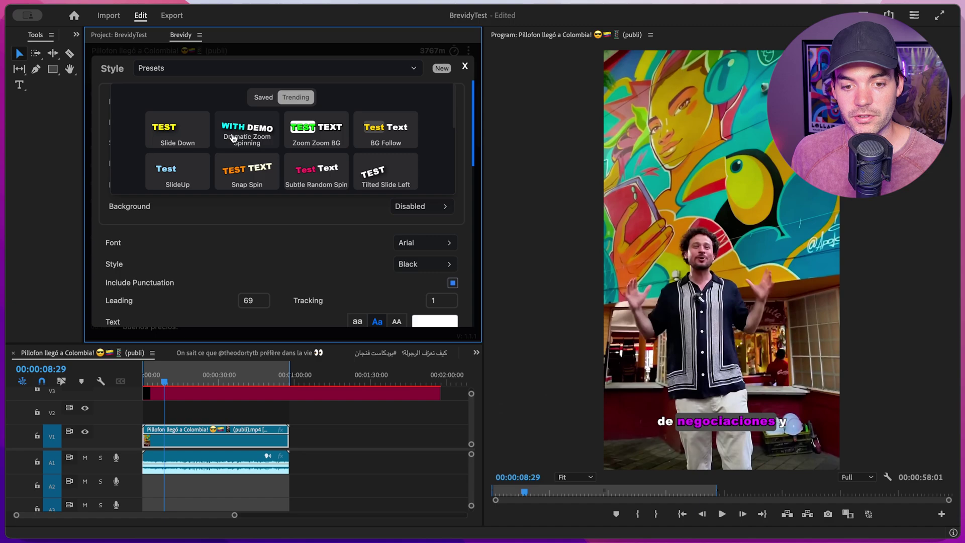
scroll(350, 146, down, 3)
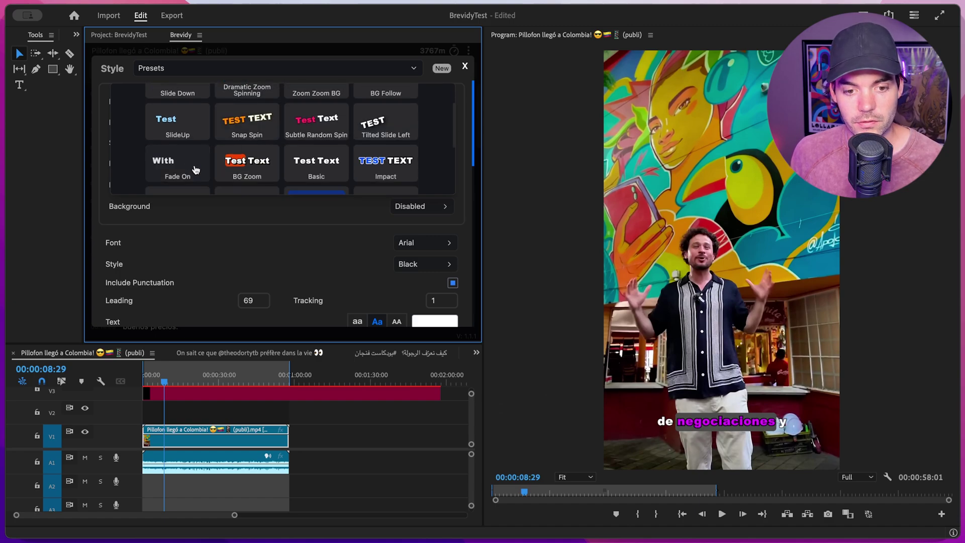
click(243, 159)
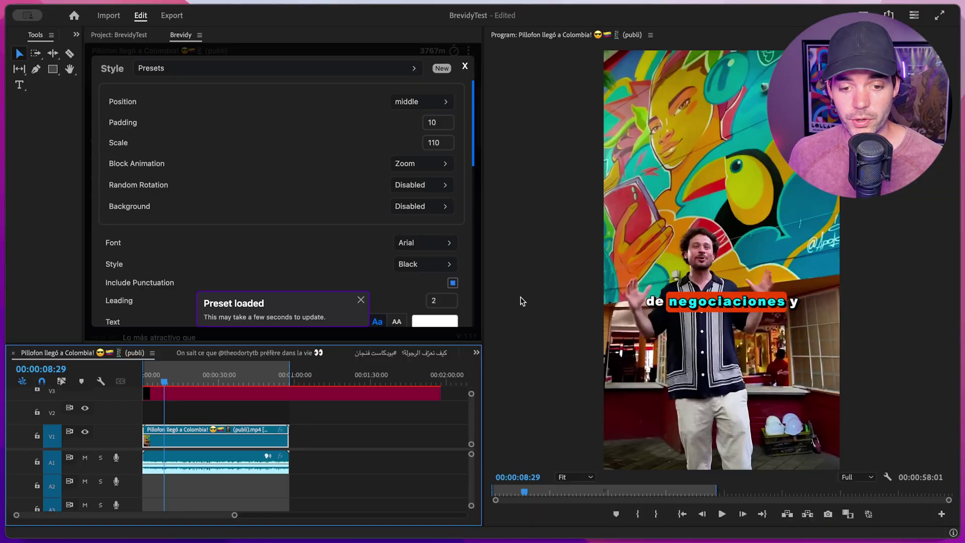
click(361, 299)
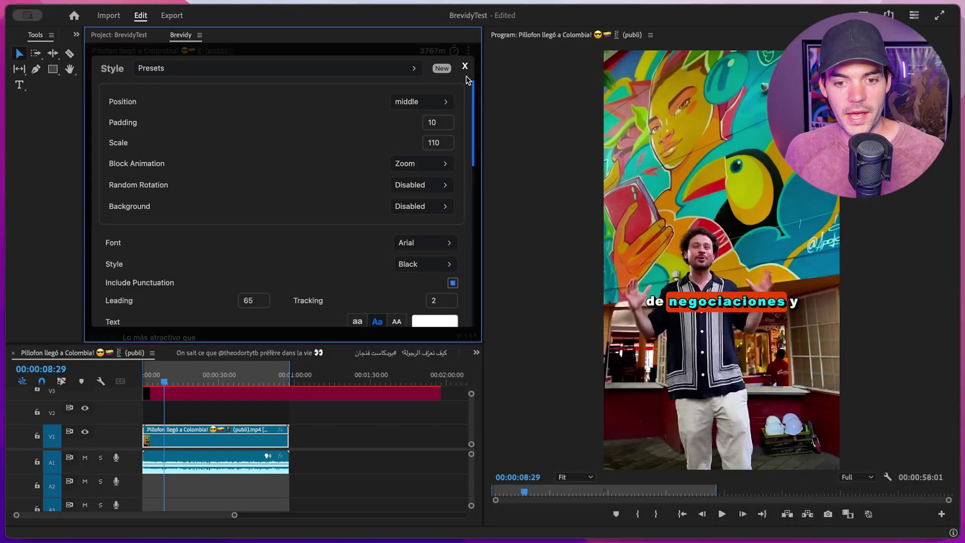
click(465, 66)
- Re-transcribe the Spanish clip with Translate to language enabled and the target language left on en
click(469, 50)
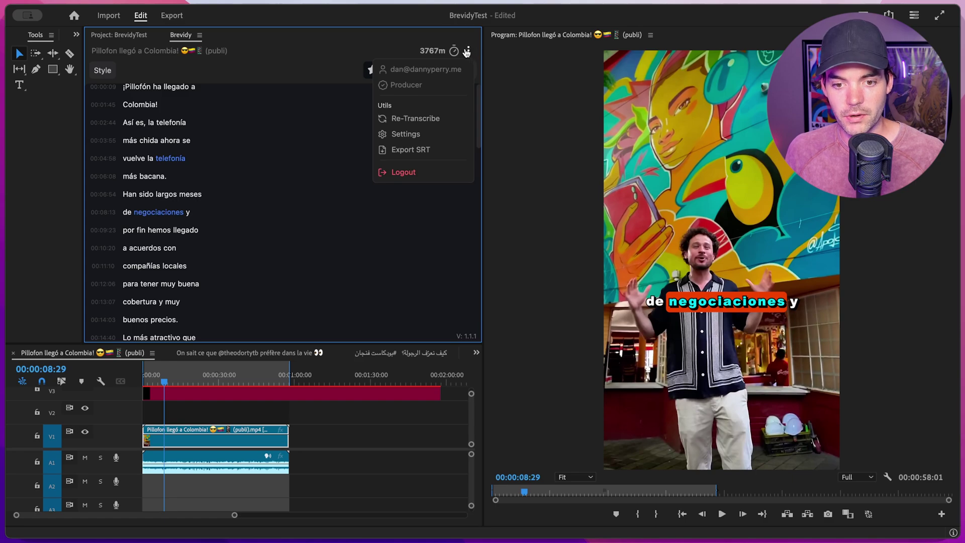
click(404, 118)
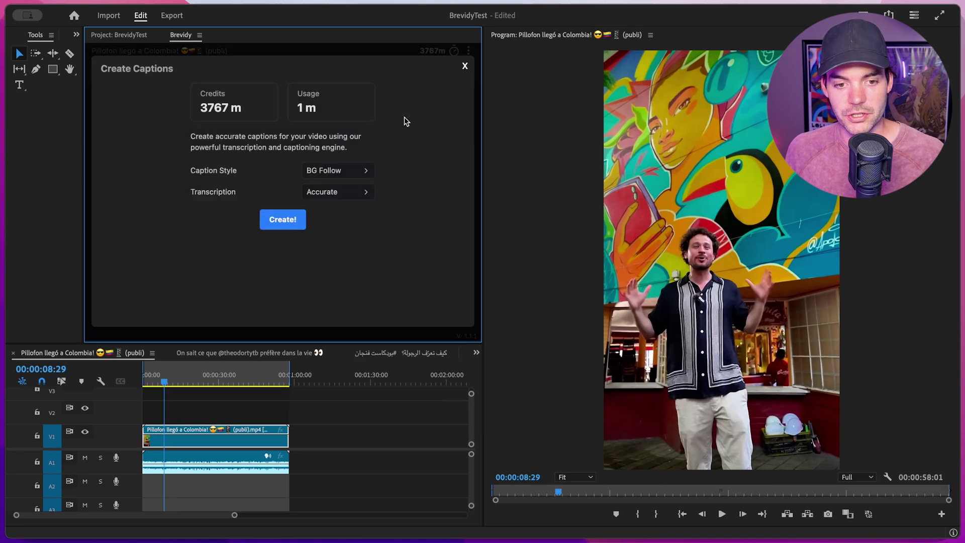
click(355, 195)
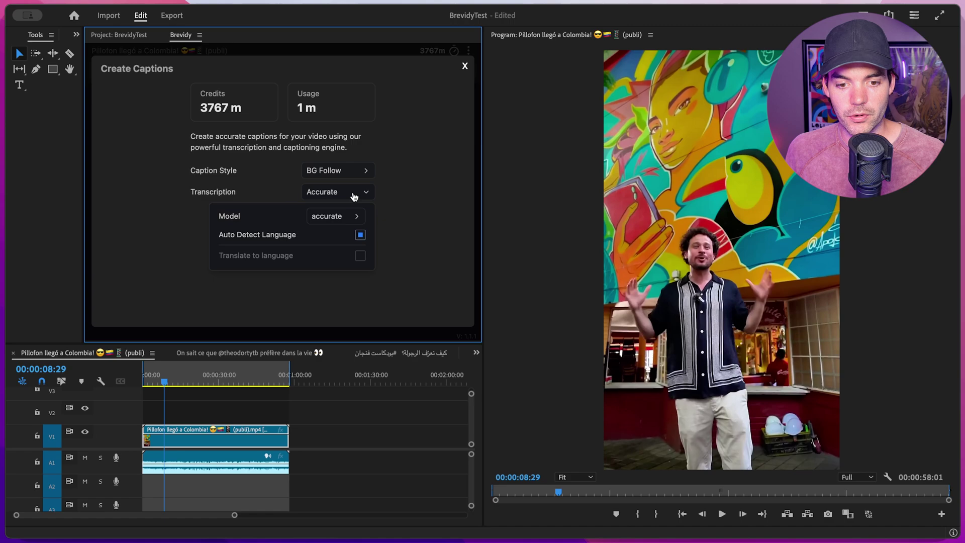
click(359, 256)
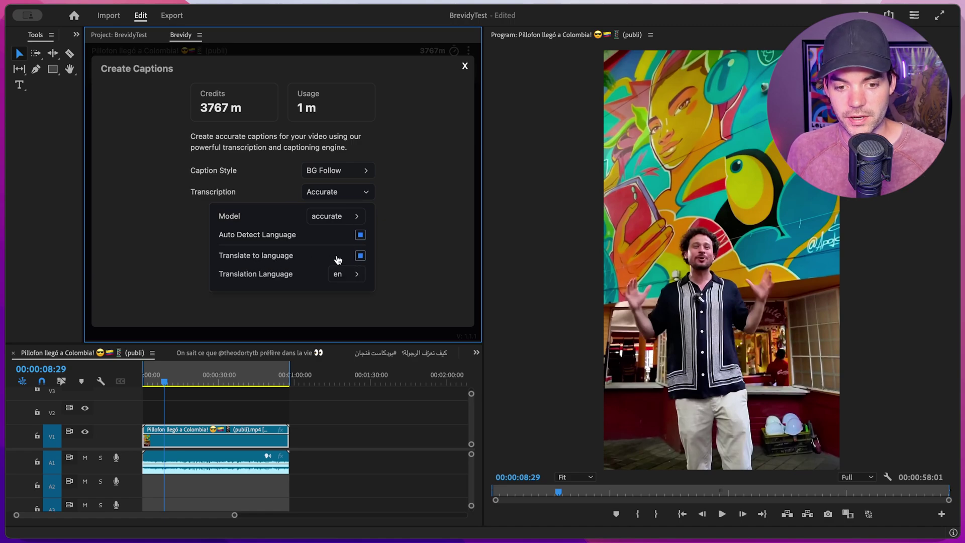
click(343, 281)
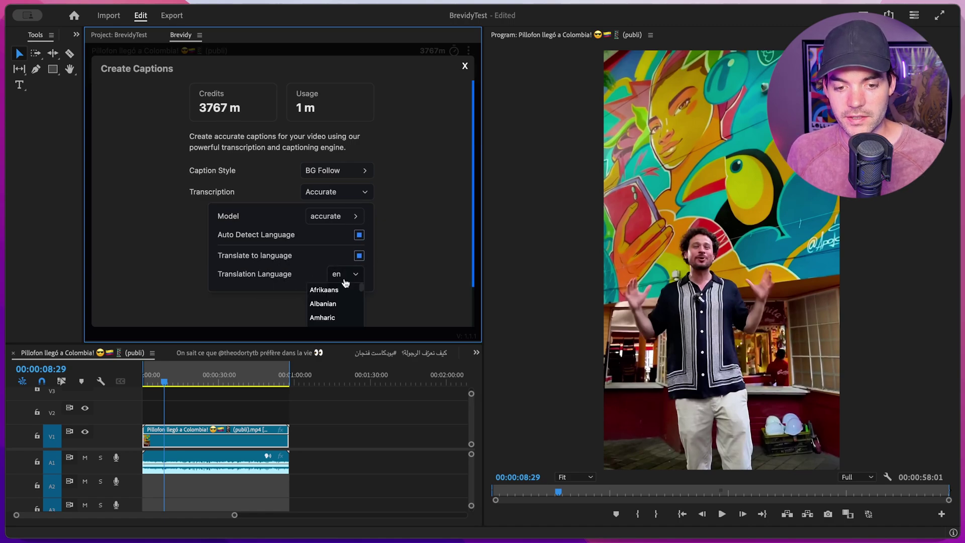
scroll(302, 216, down, 2)
scroll(322, 274, down, 3)
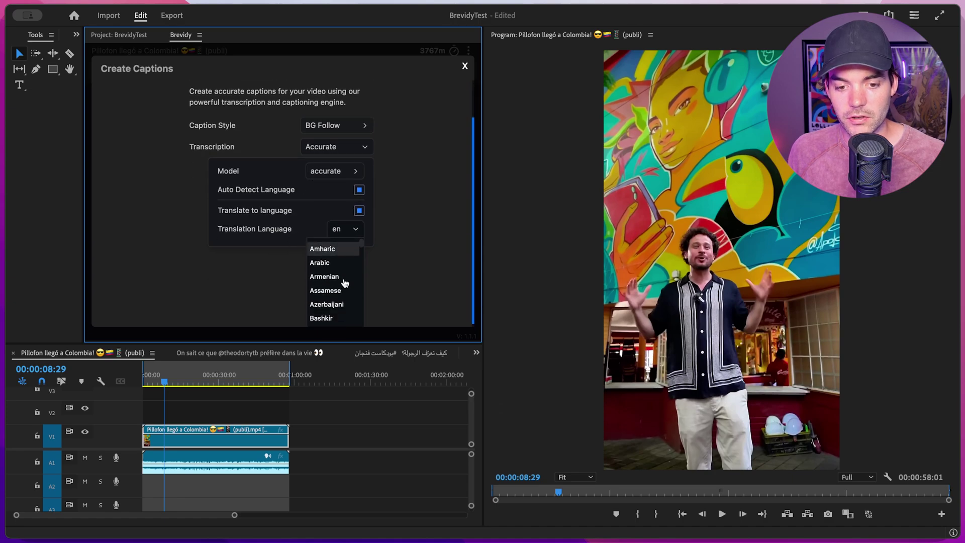
scroll(328, 277, down, 1)
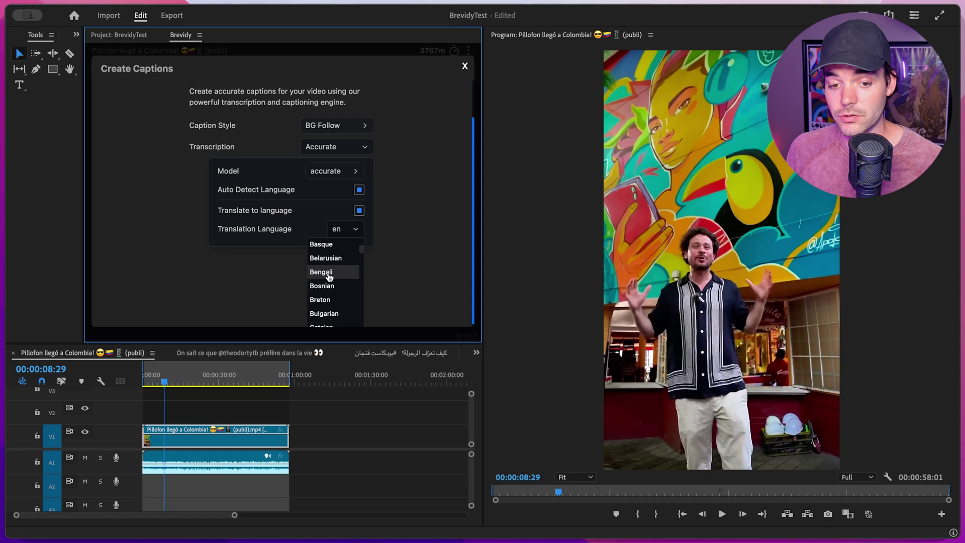
scroll(329, 277, up, 2)
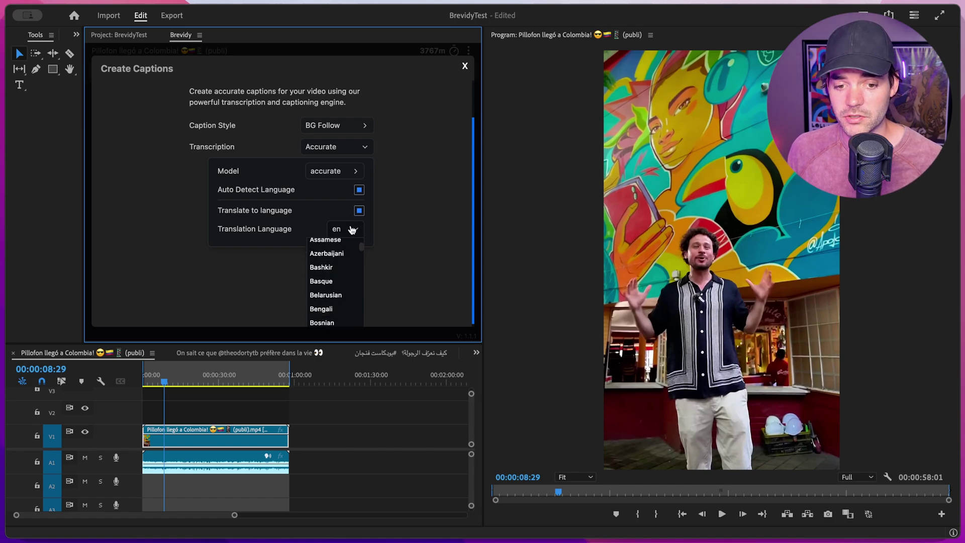
click(351, 230)
click(358, 193)
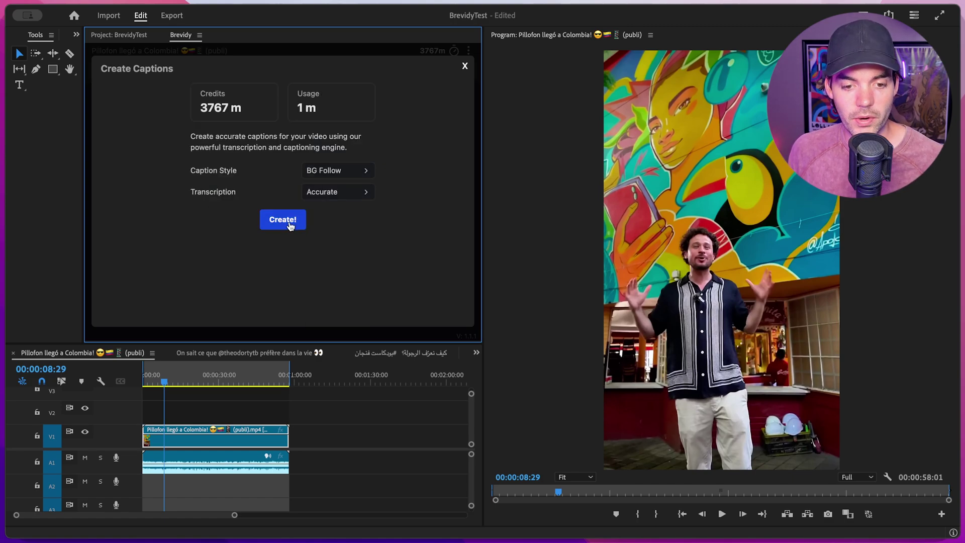
- Generate the English-translated captions, then open the 'On sait ce que…' French sequence
click(290, 225)
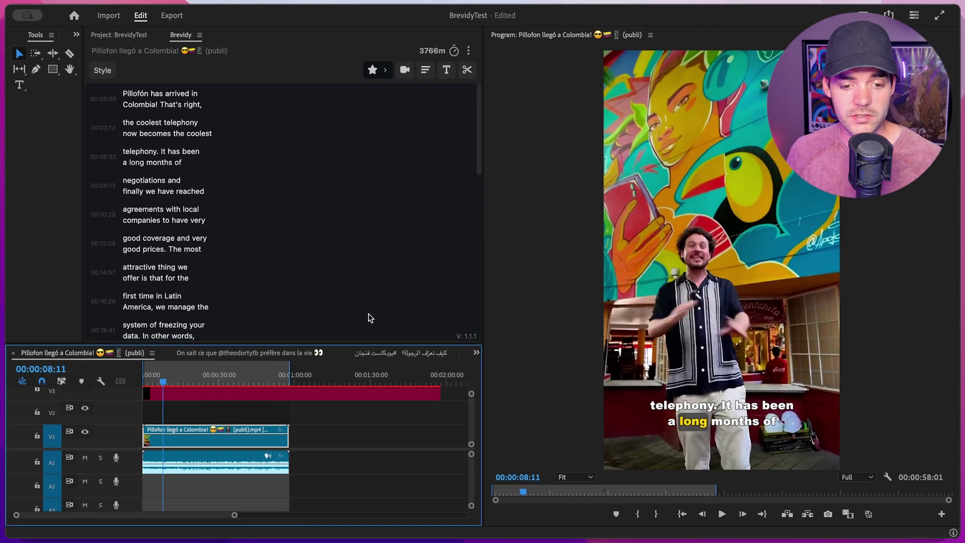
click(264, 355)
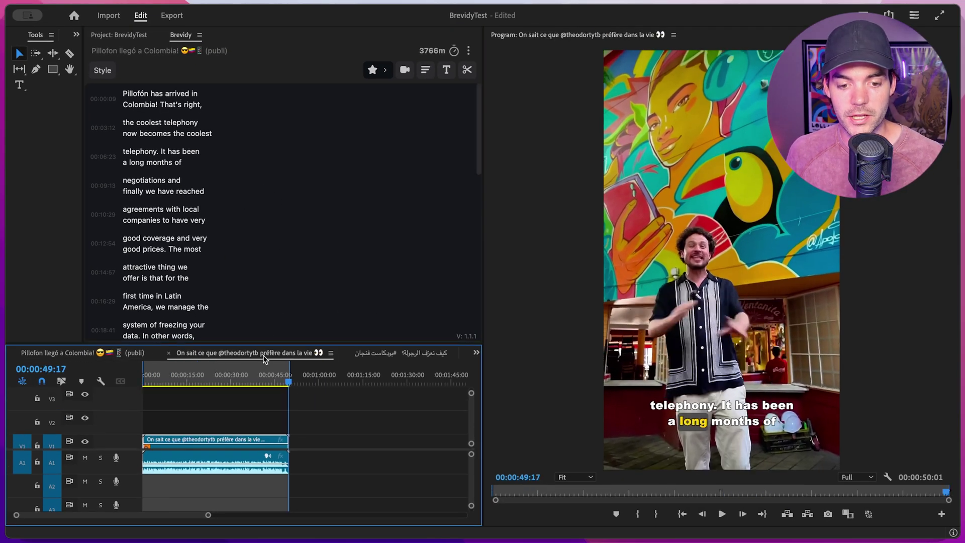
- Place the playhead near 30 seconds and start new captions in the SlideUp style
click(232, 377)
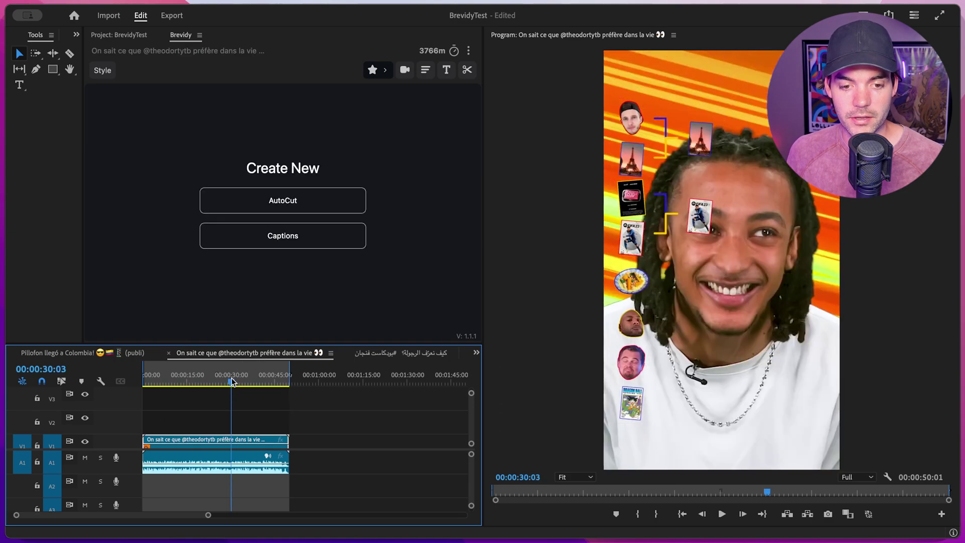
click(297, 236)
click(333, 171)
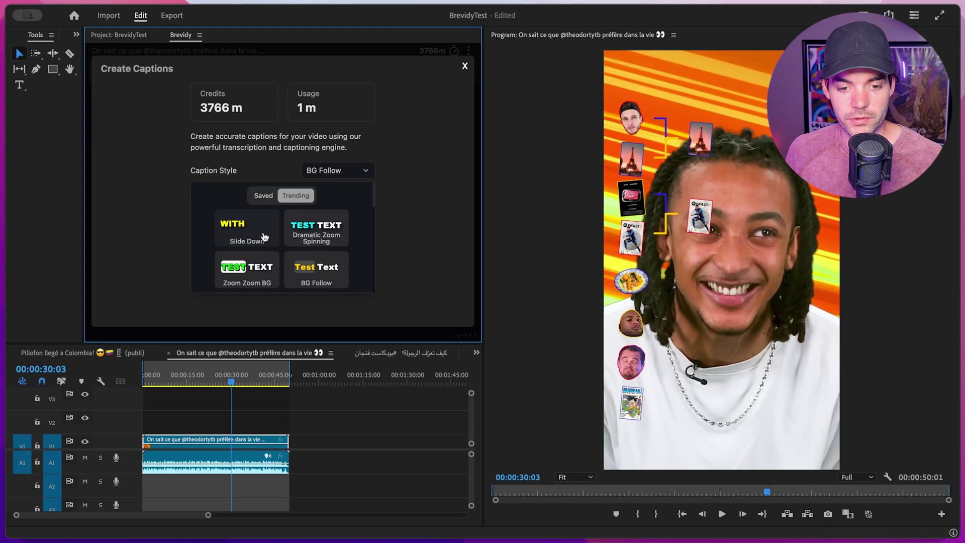
scroll(263, 237, down, 3)
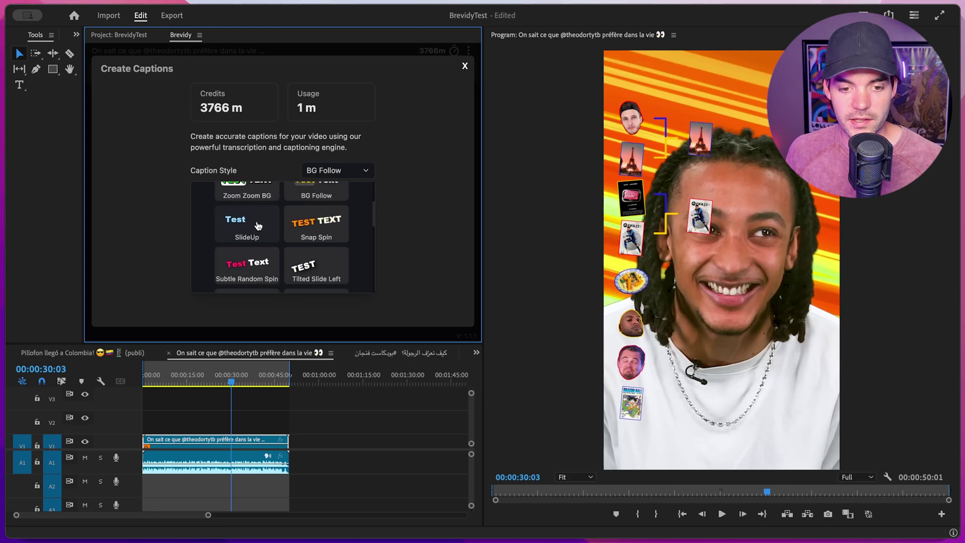
click(254, 226)
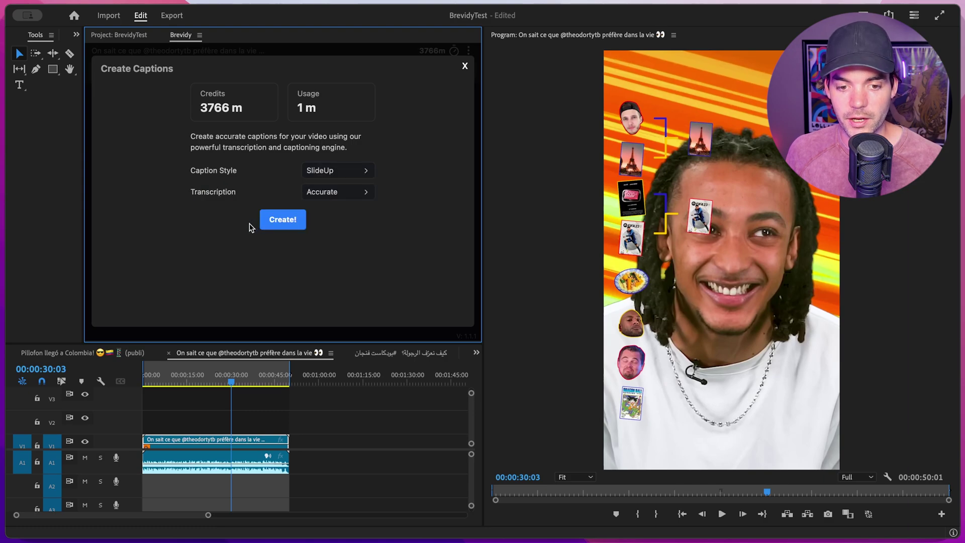
- Transcribe as French (fr) with Auto Detect and translation off, and generate the captions
click(347, 194)
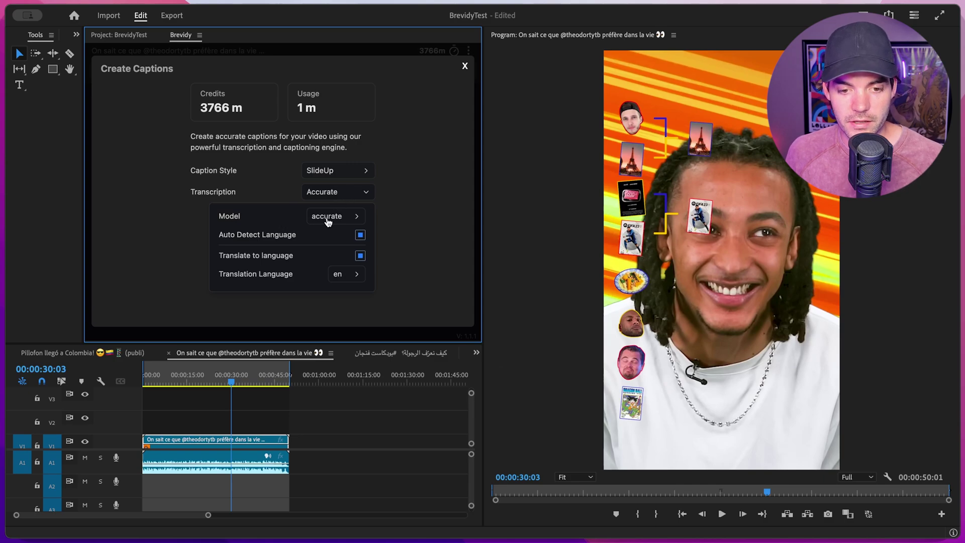
click(287, 240)
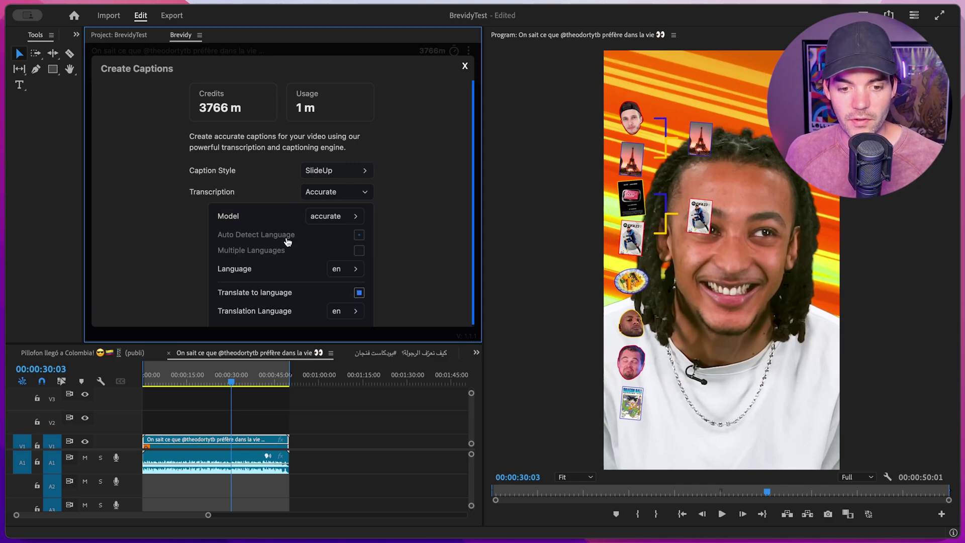
click(340, 272)
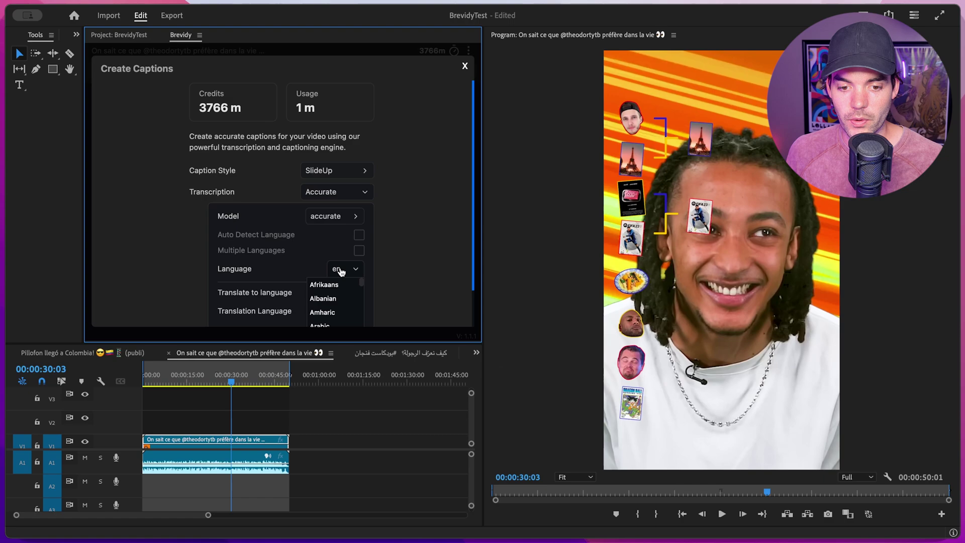
scroll(266, 257, down, 2)
scroll(321, 278, down, 6)
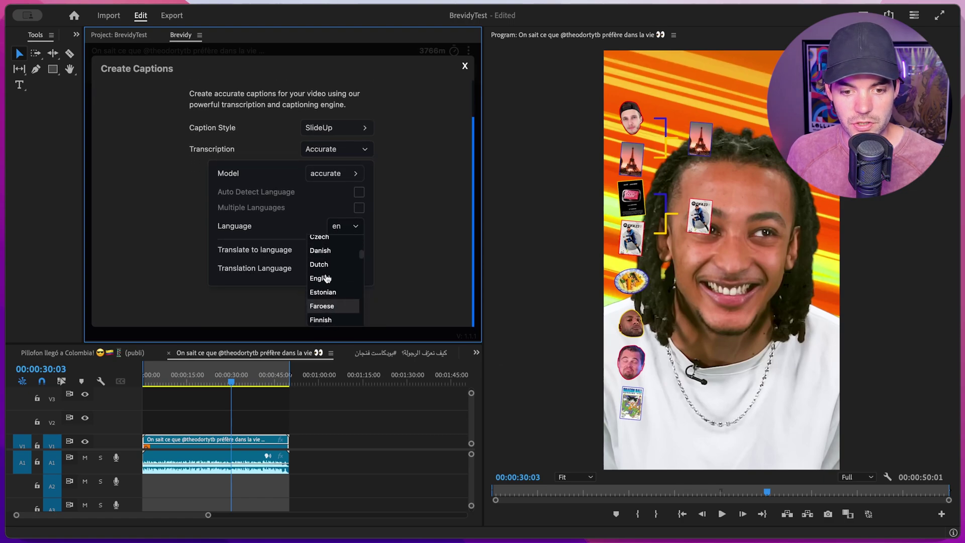
click(321, 309)
click(358, 291)
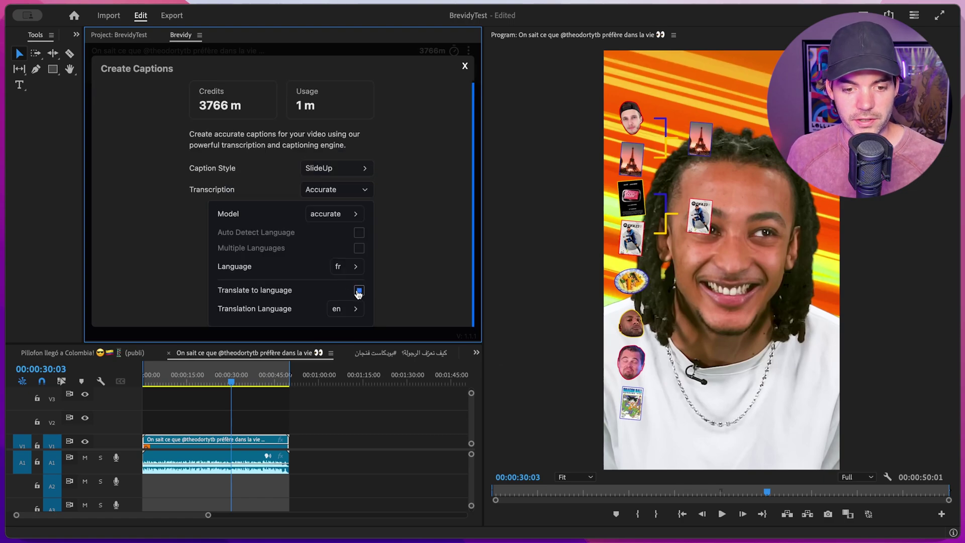
click(358, 291)
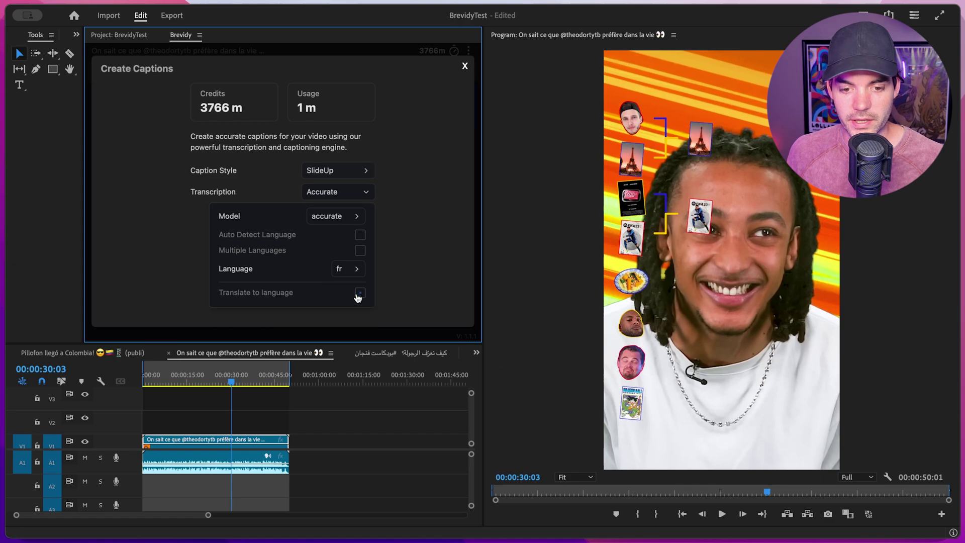
click(357, 196)
click(282, 221)
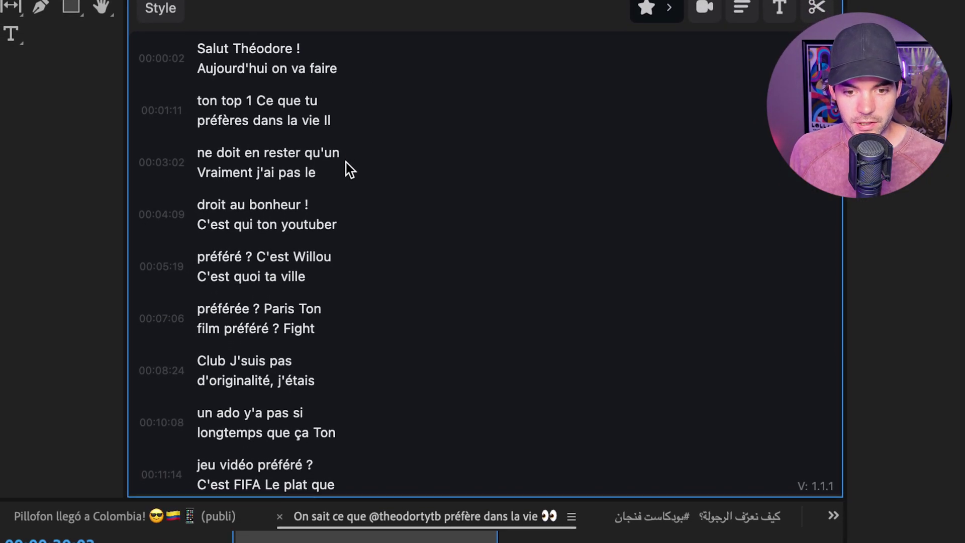
- Reformat the French captions to 1 line of 21 characters
scroll(346, 162, down, 3)
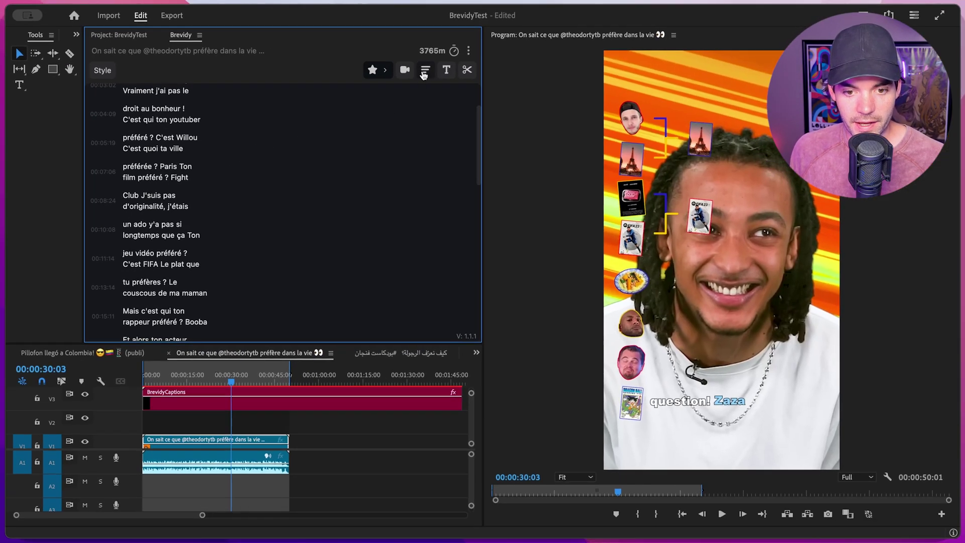
click(424, 75)
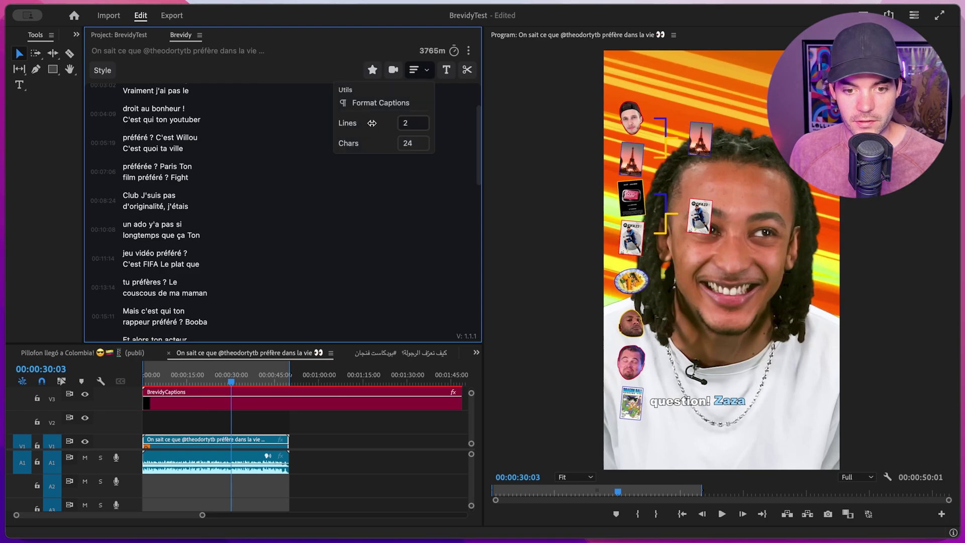
drag(371, 123, 353, 144)
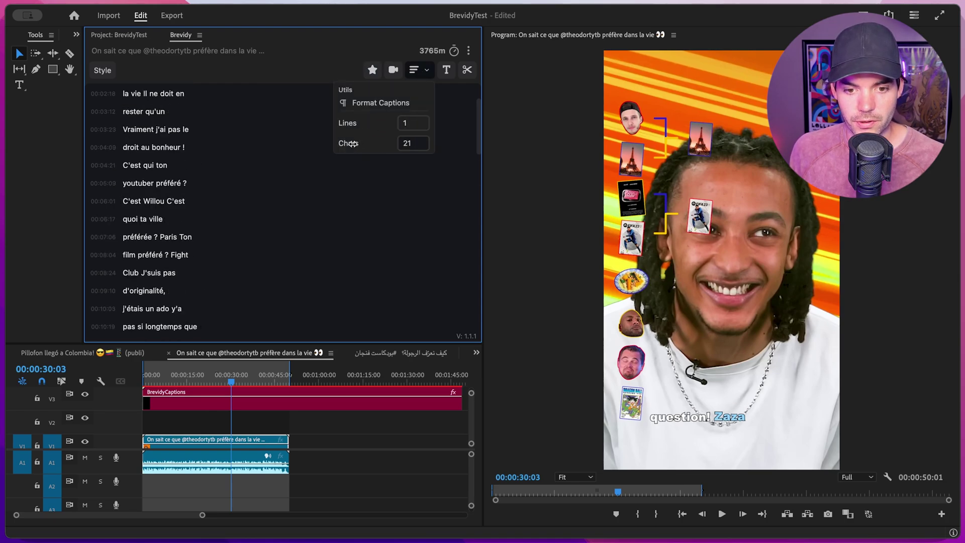
click(368, 103)
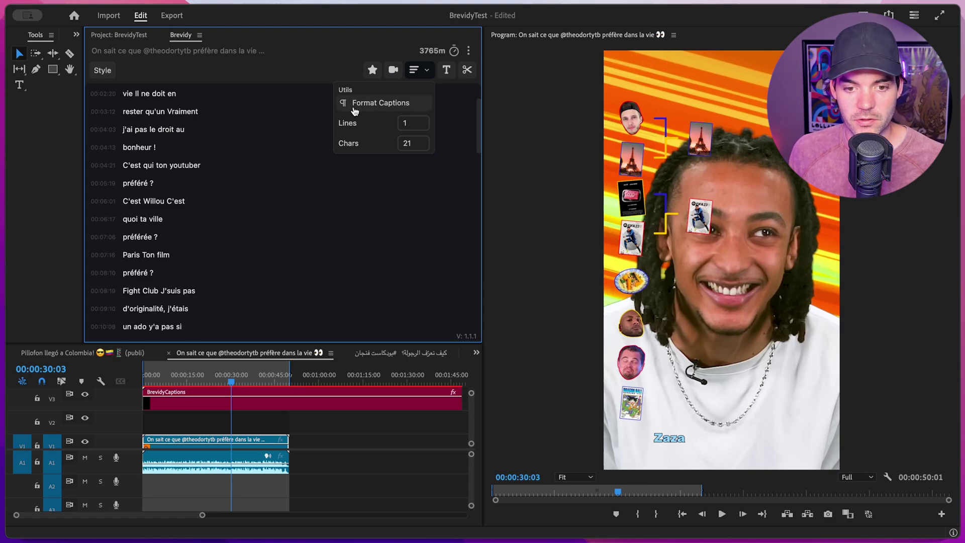
- Run AI Suggest Highlights to mark 'Vraiment' and 'youtuber', then preview playback near the start
click(372, 69)
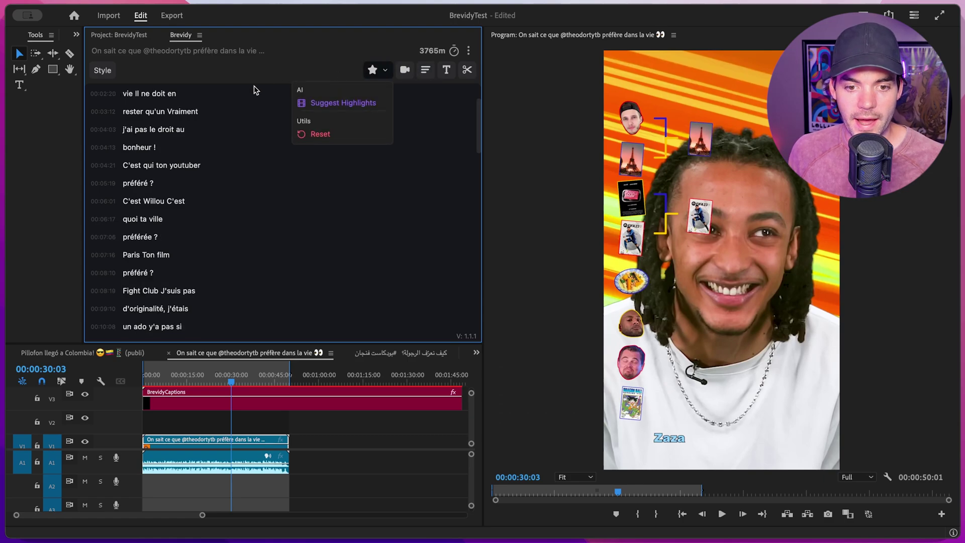
click(183, 115)
click(185, 166)
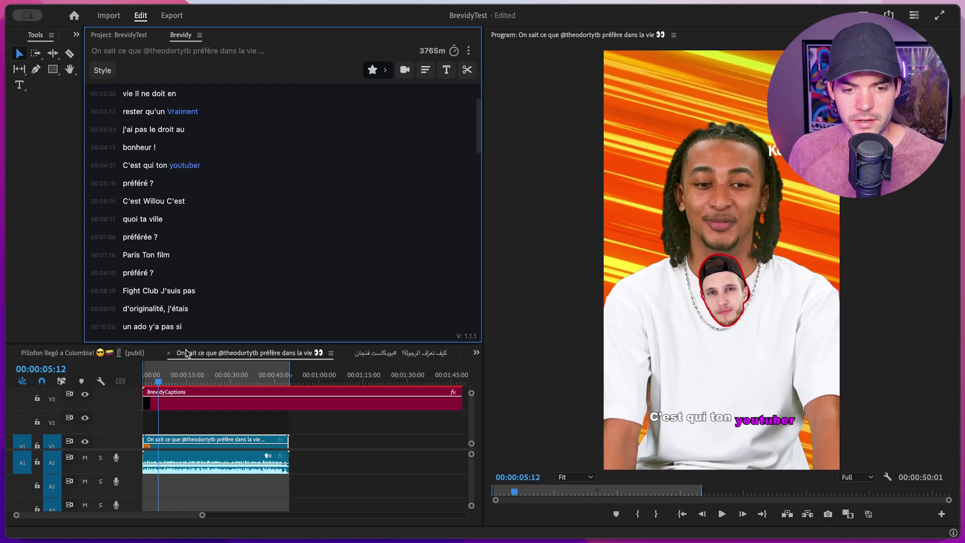
drag(171, 378, 146, 378)
key(space)
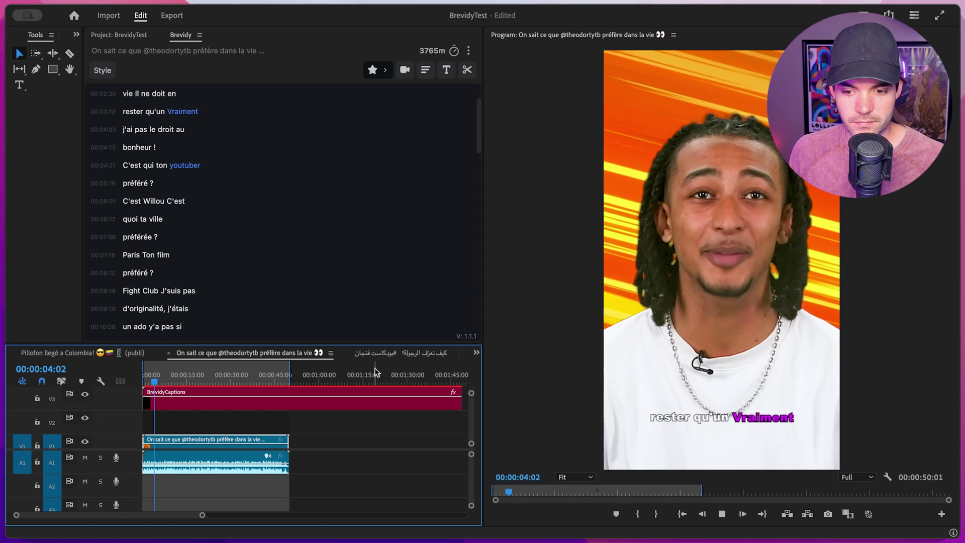
key(space)
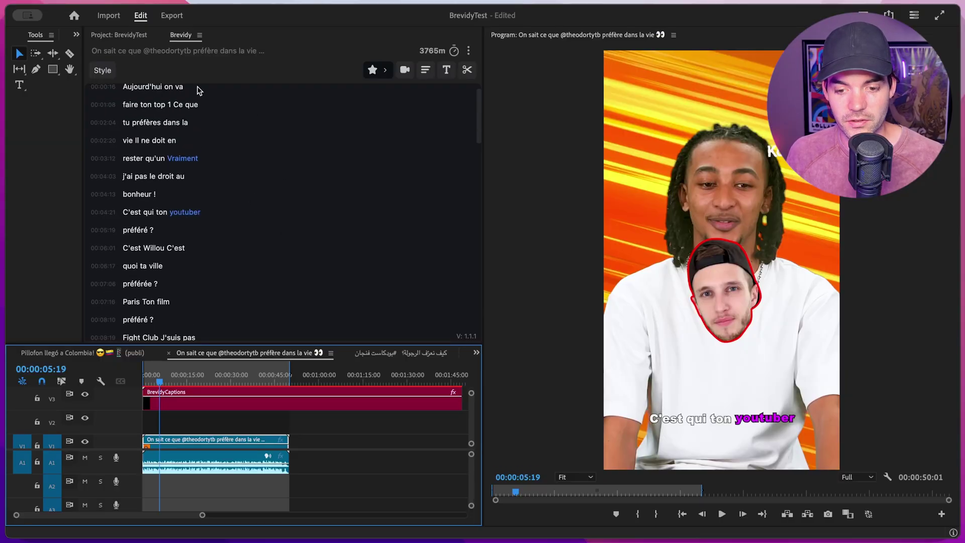
- Apply the Basic style preset to the French captions and replay the sequence from the start
click(101, 70)
click(271, 68)
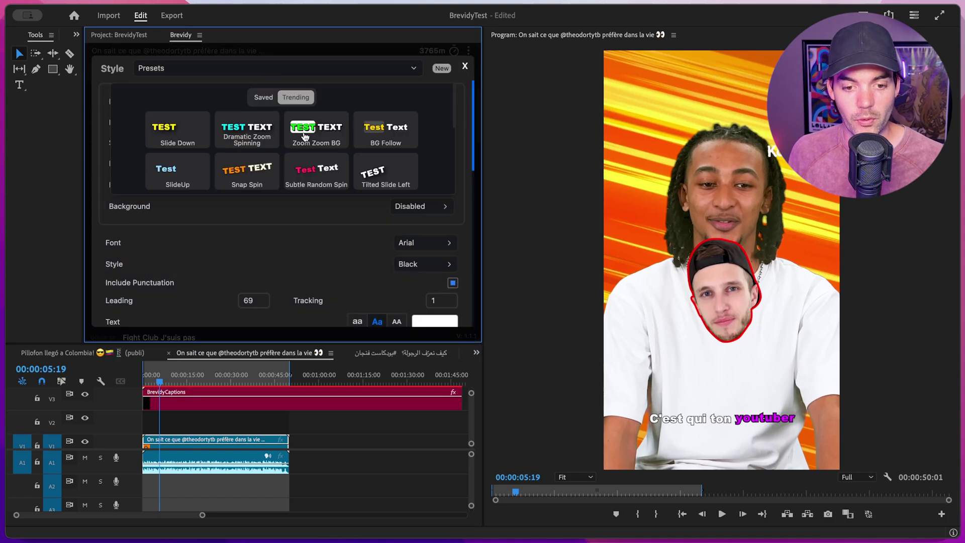
scroll(317, 166, down, 1)
scroll(317, 166, down, 1)
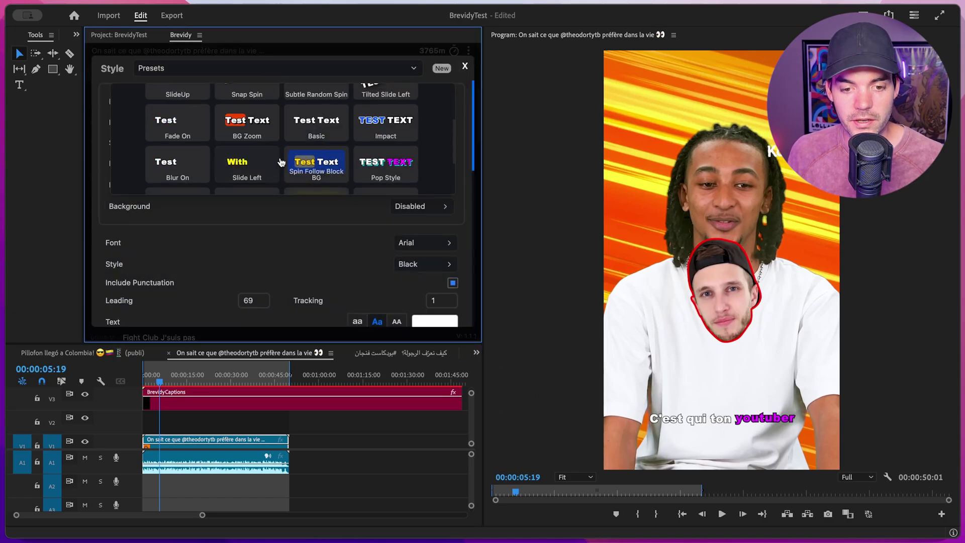
click(333, 126)
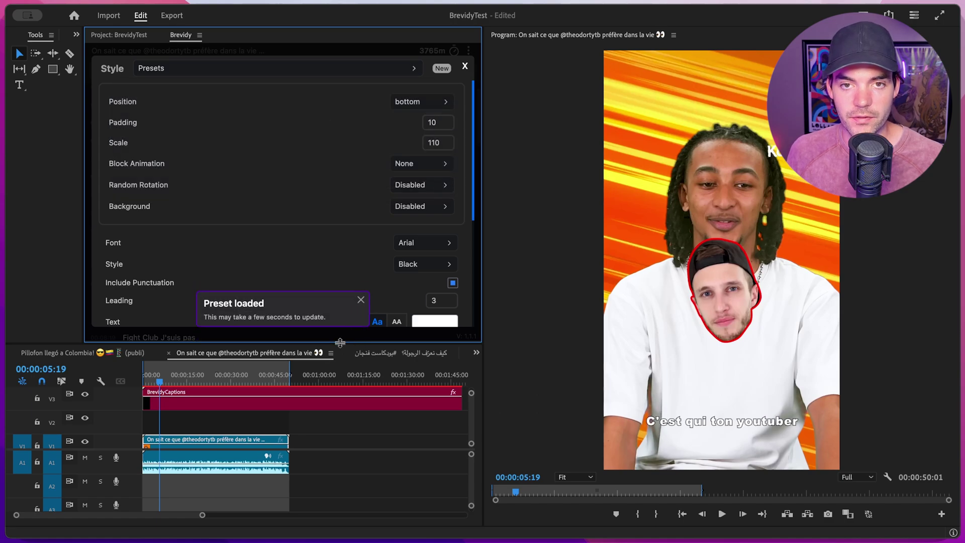
click(465, 66)
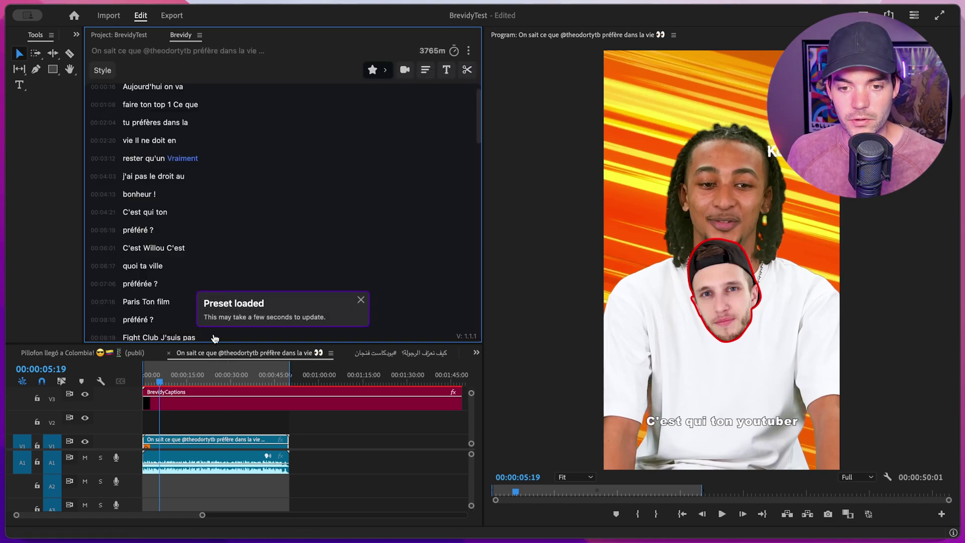
click(142, 382)
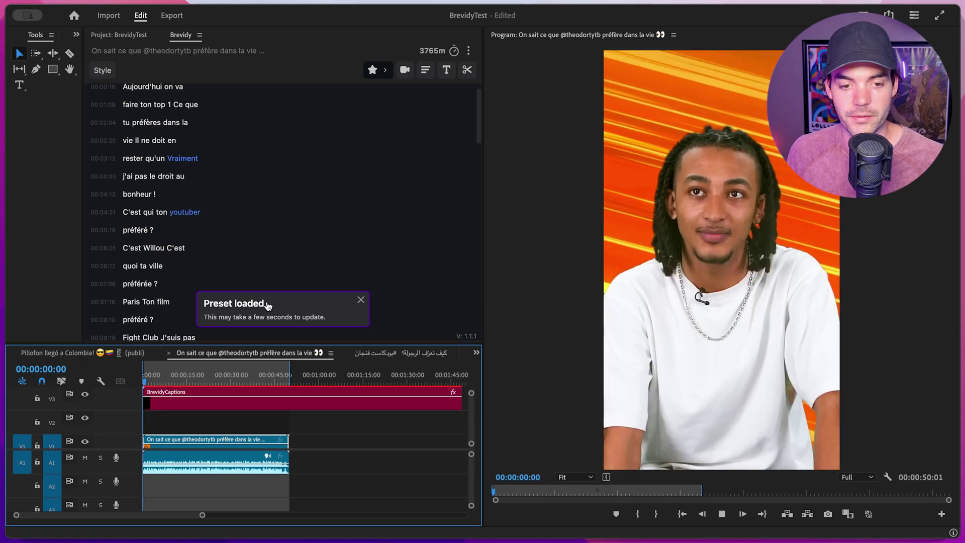
key(space)
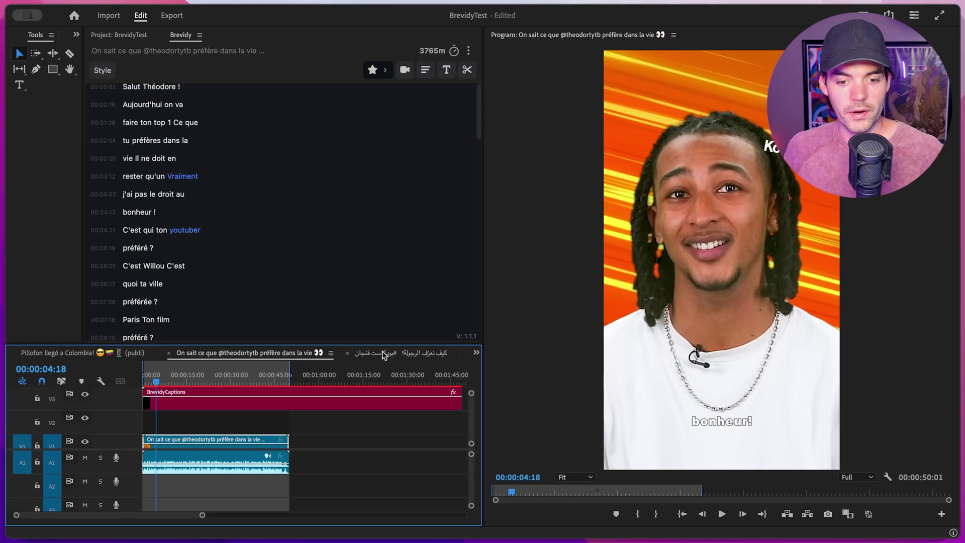
- In the Arabic sequence at 00:00:22:12, generate captions with Auto Detect Language ticked
click(388, 354)
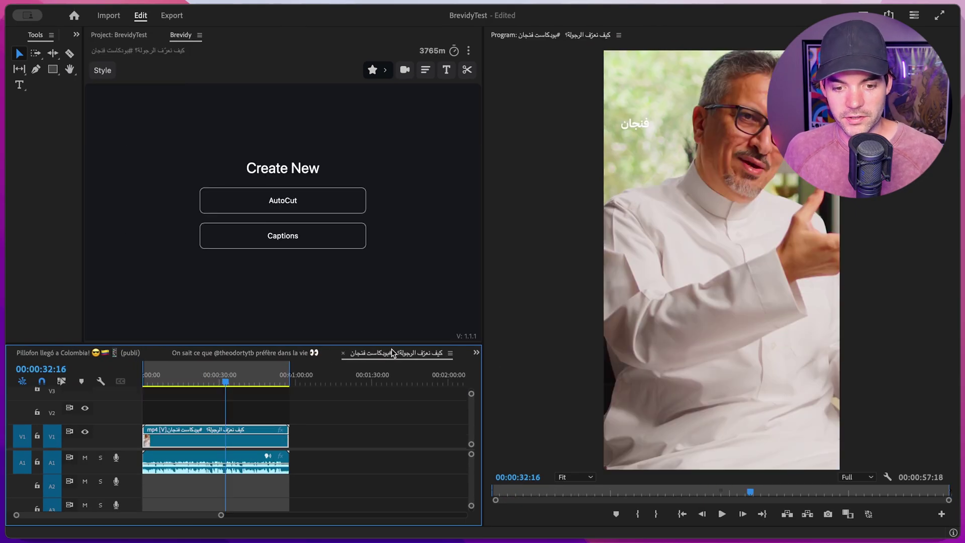
drag(220, 378, 202, 383)
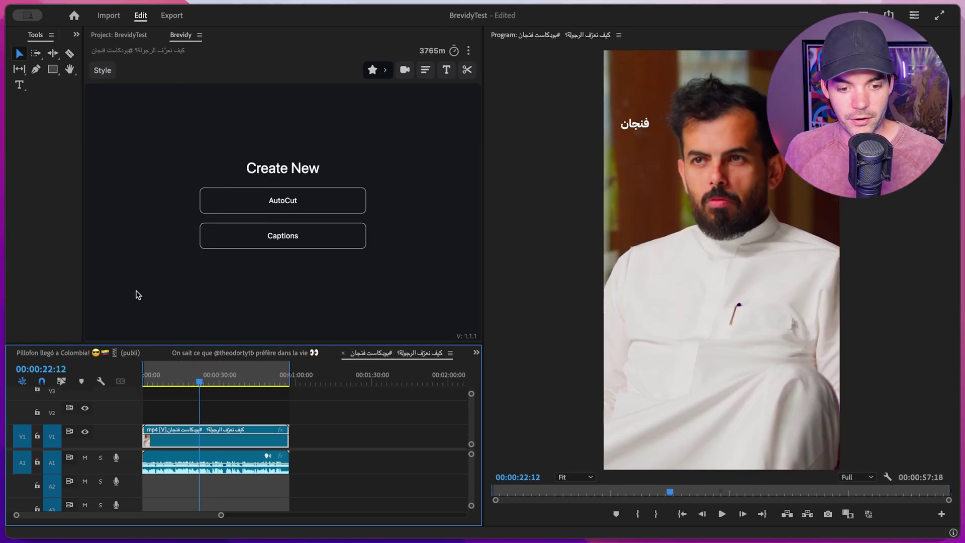
click(276, 241)
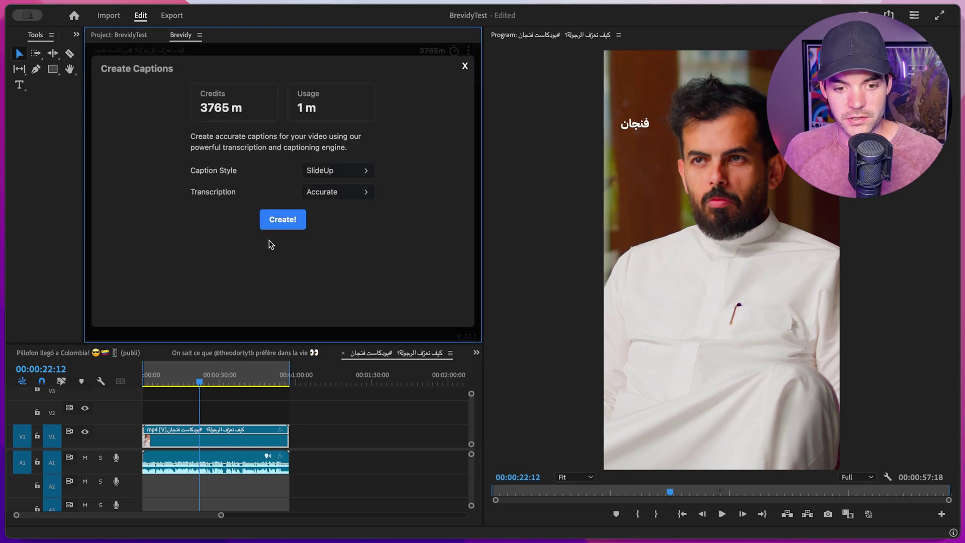
click(350, 195)
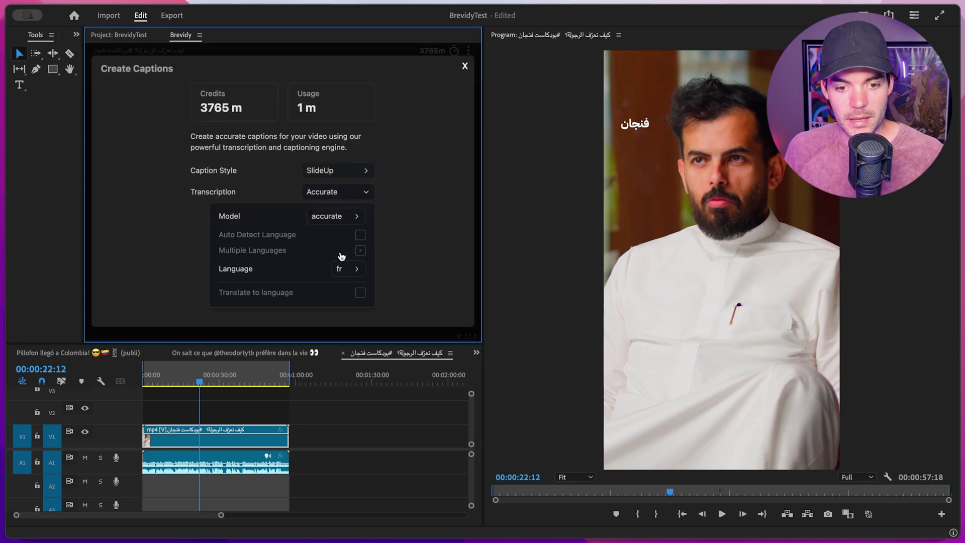
click(359, 236)
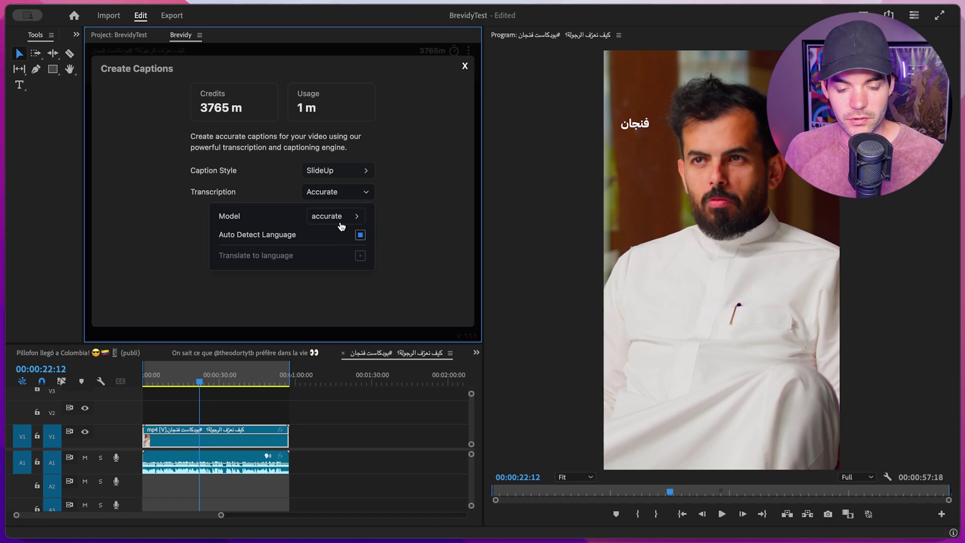
click(356, 195)
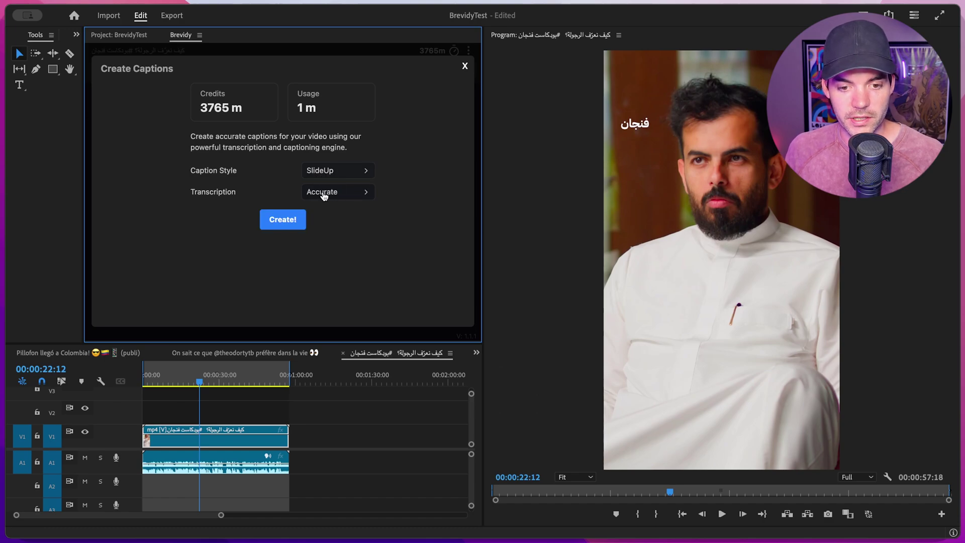
click(286, 220)
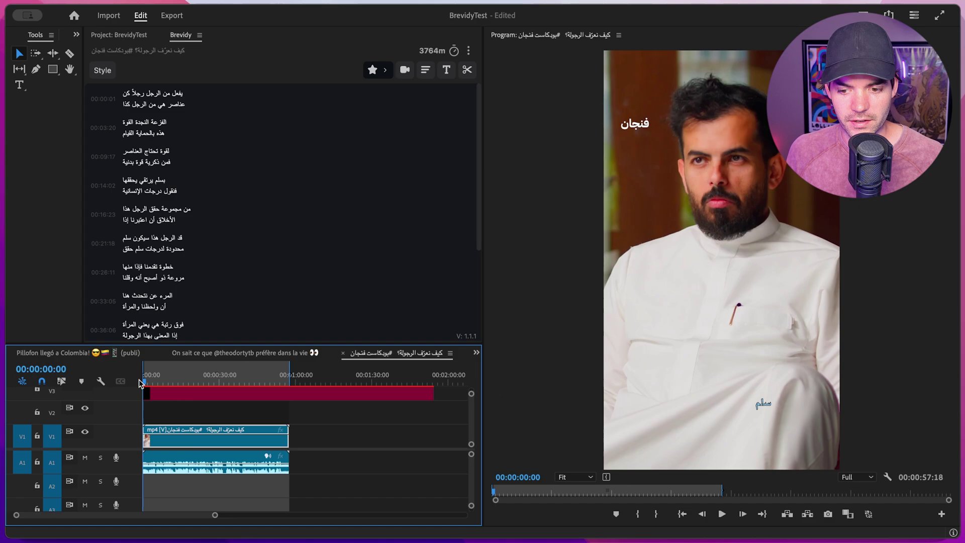
- Preview the Arabic captions from 00:00:03:16, then bring up their Brevidy style settings
click(152, 380)
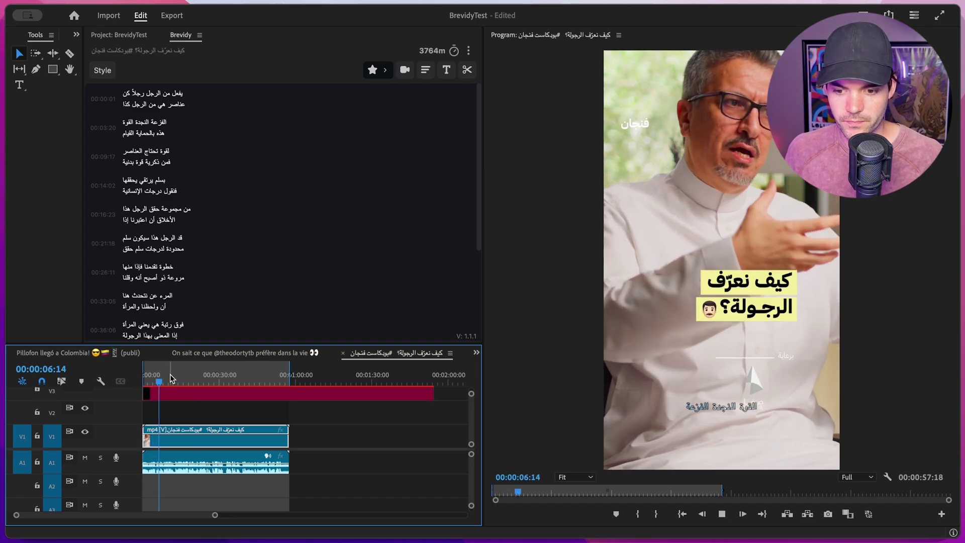
key(space)
click(103, 71)
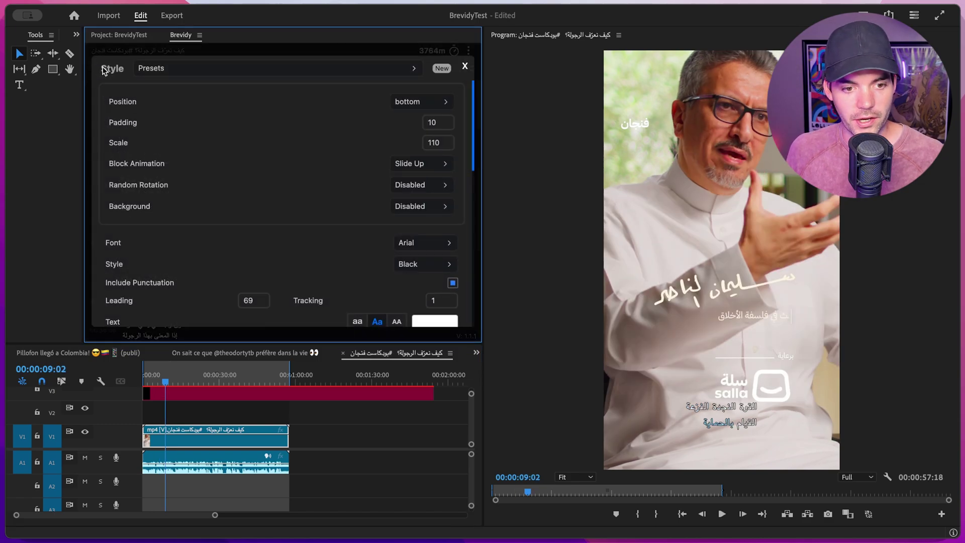
- Restyle the Arabic captions to middle position, scale 150 and AdobeClean font, closing the style panel
click(405, 102)
click(410, 133)
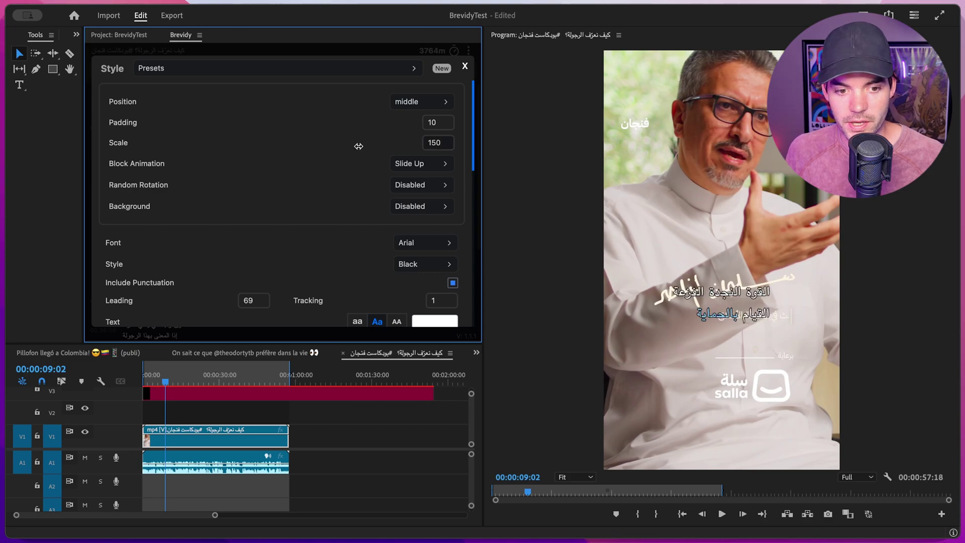
scroll(359, 146, down, 3)
click(425, 179)
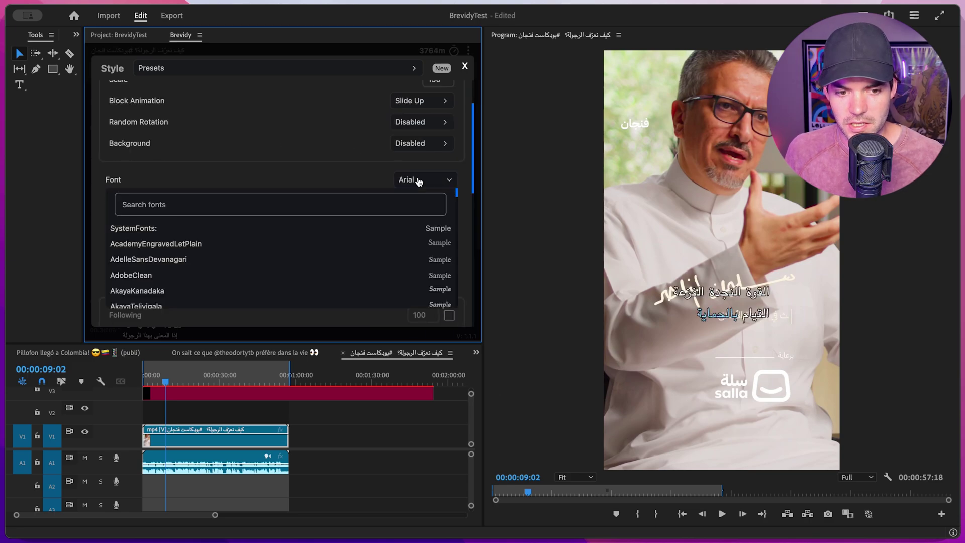
click(193, 277)
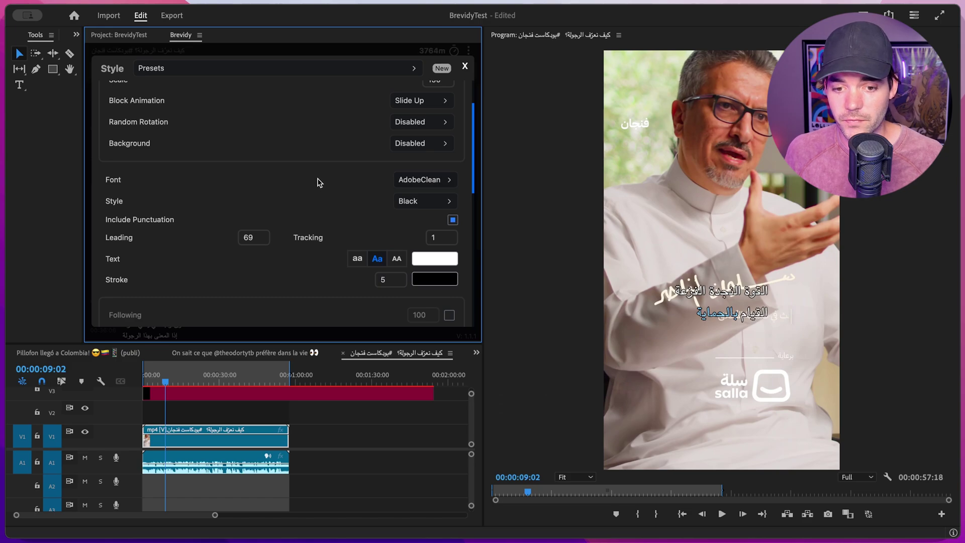
click(466, 67)
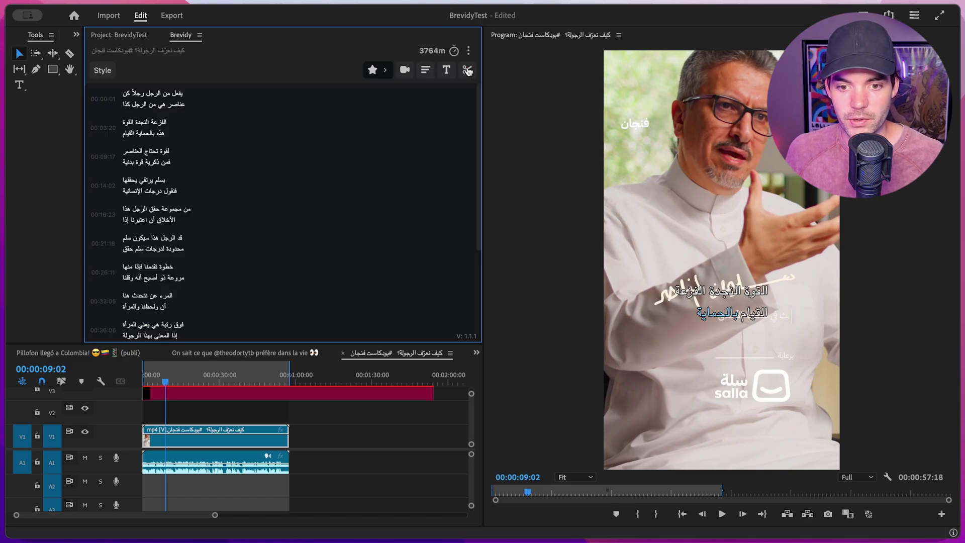